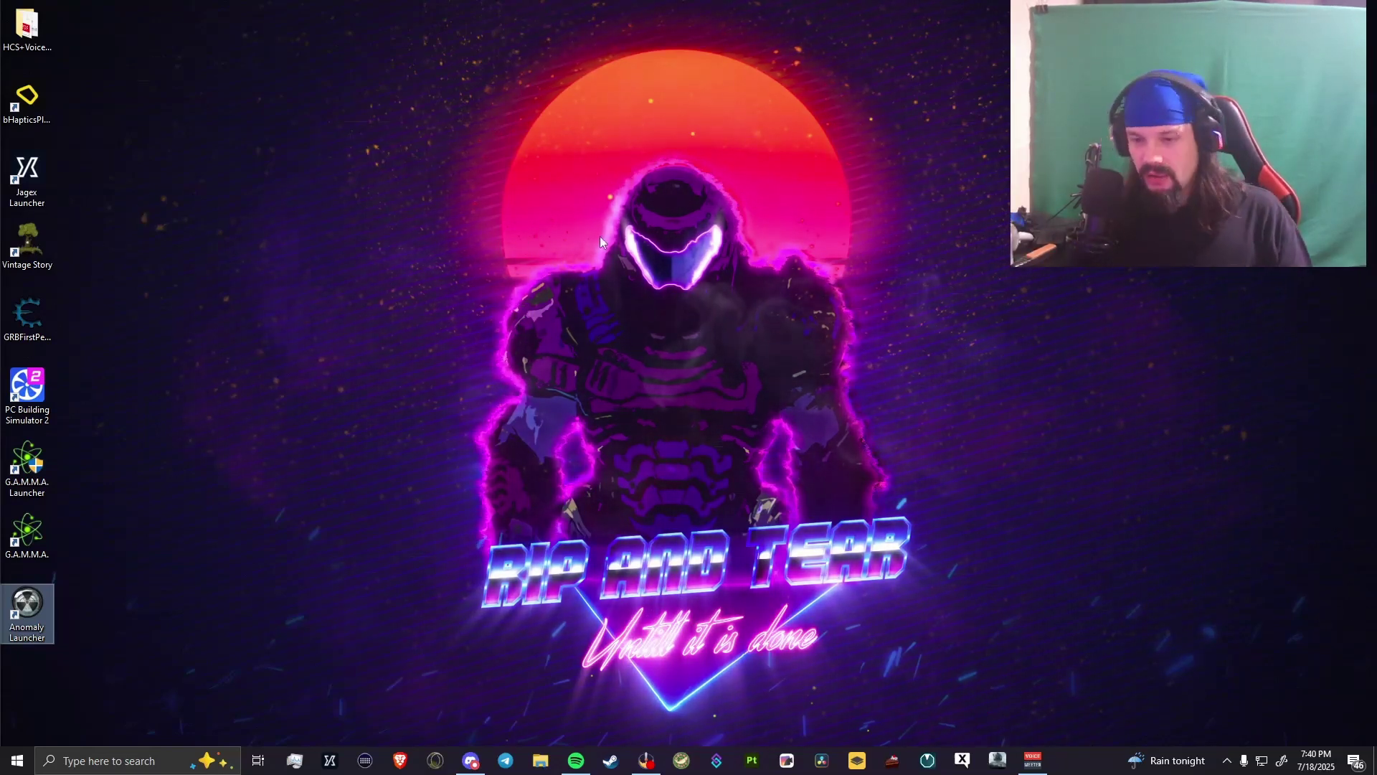
Start the G.A.M.M.A. Launcher from the desktop and launch Mod Organizer from it.
click(28, 475)
double_click(28, 474)
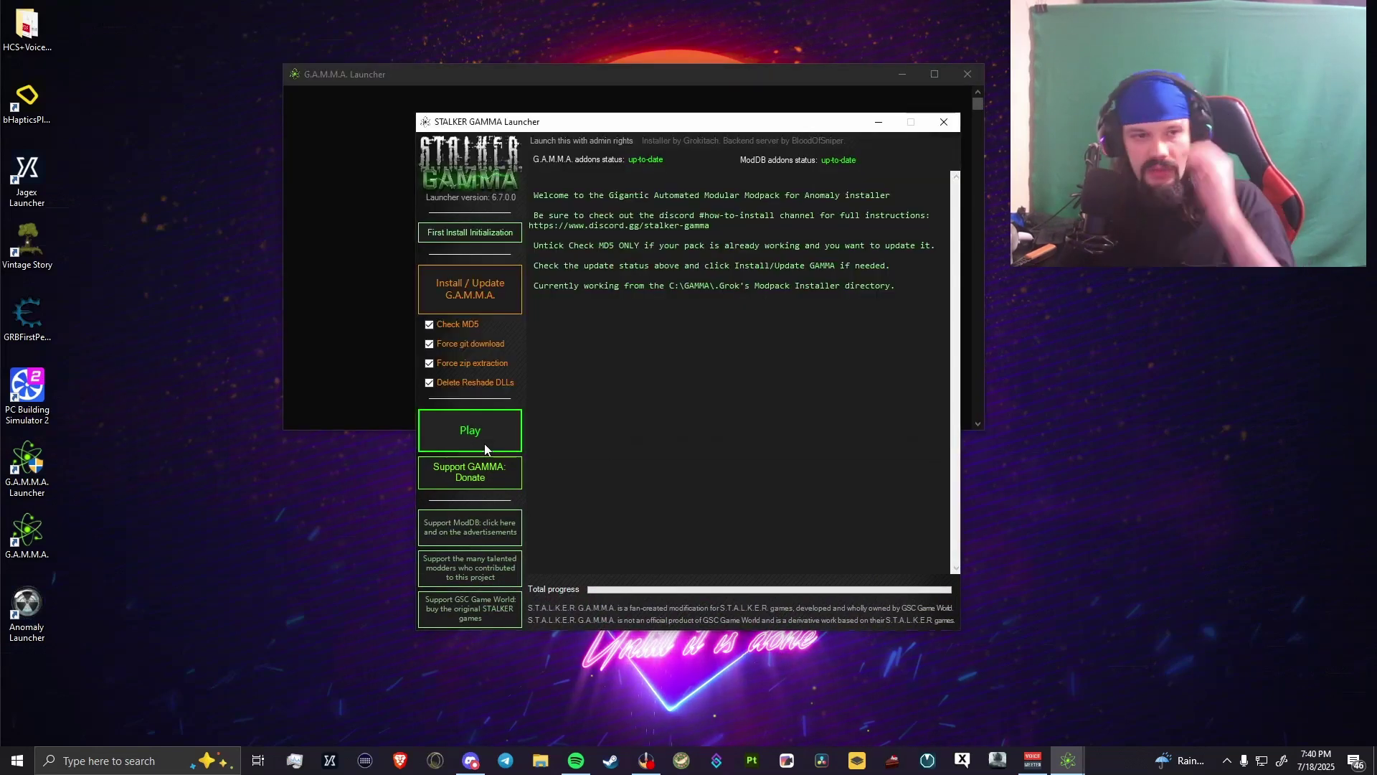
click(483, 447)
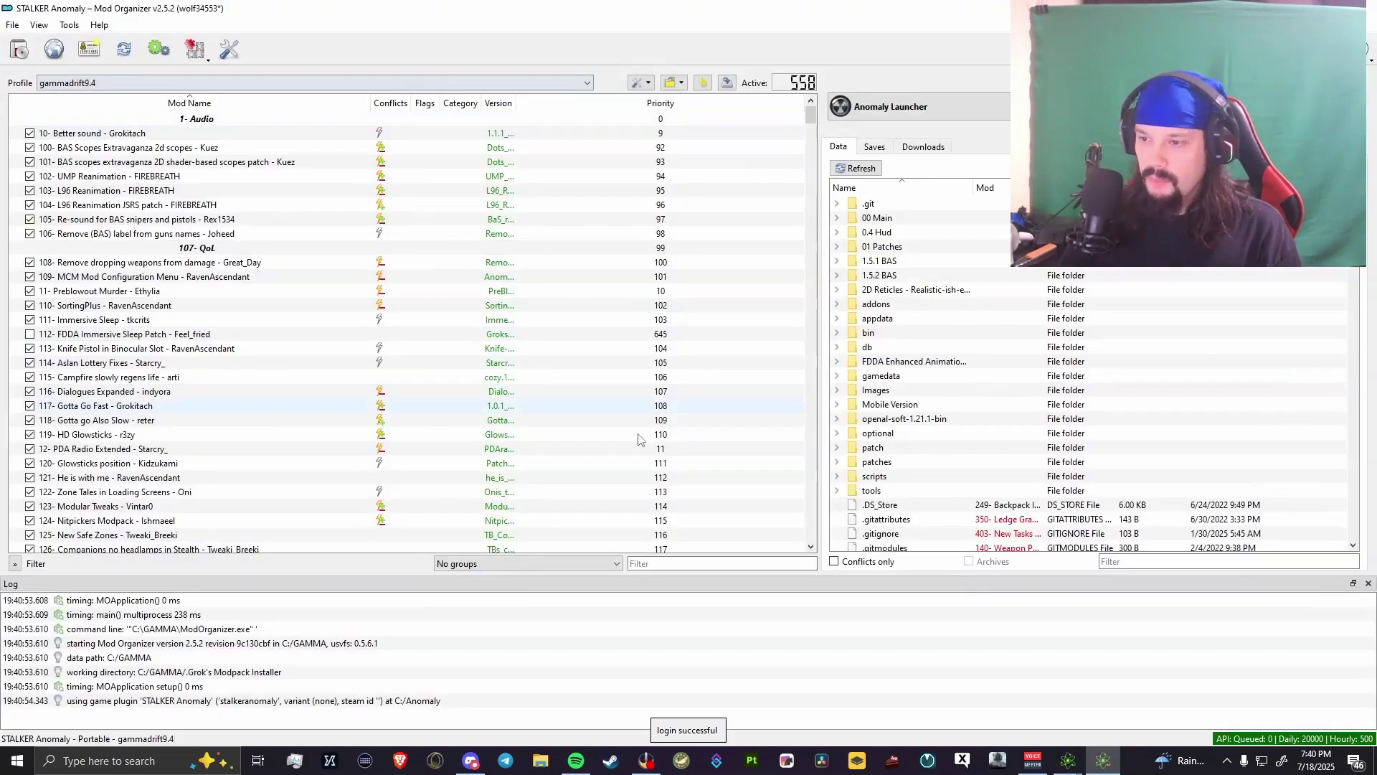
Filter the mod list by "mcm" and remove the mod "G.A.M.M.A. MCM values - Rename to keep your personal changes".
click(665, 563)
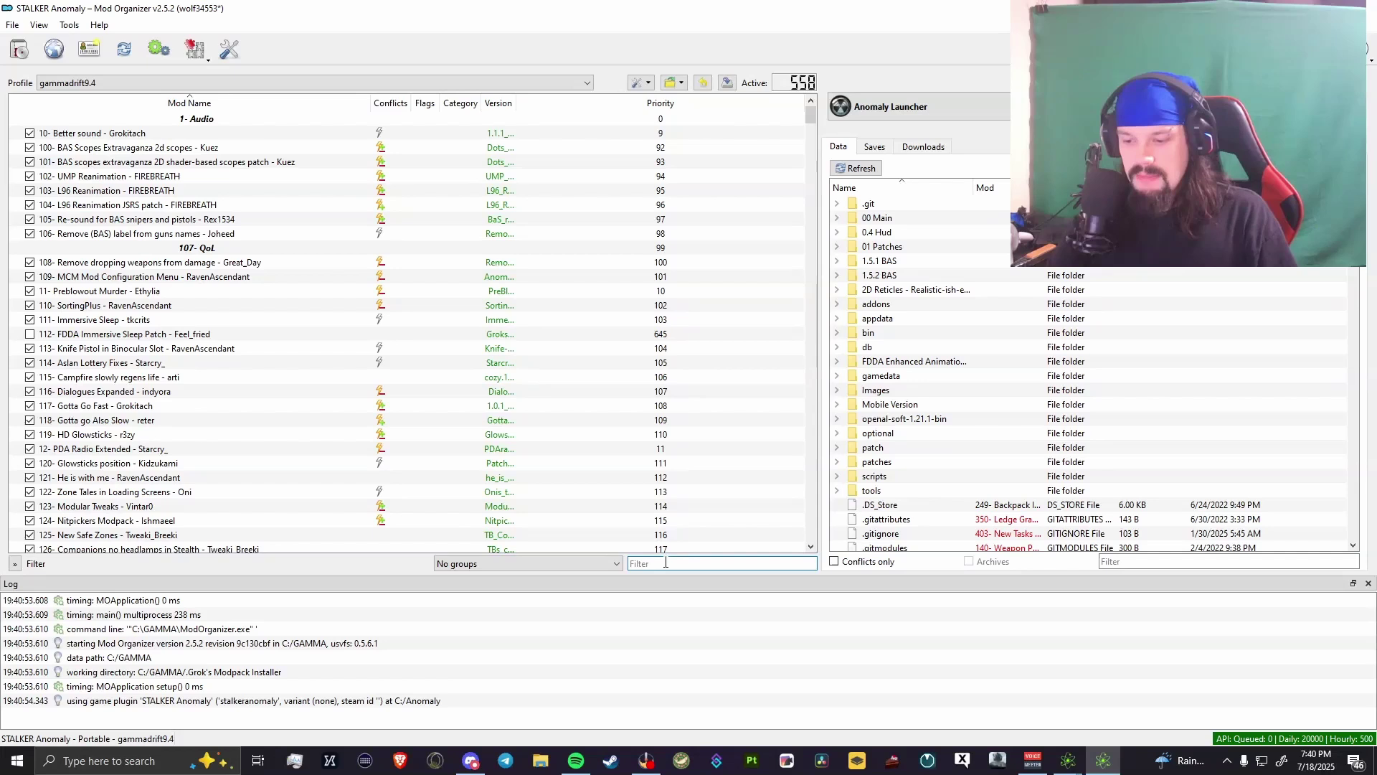
text(mcm)
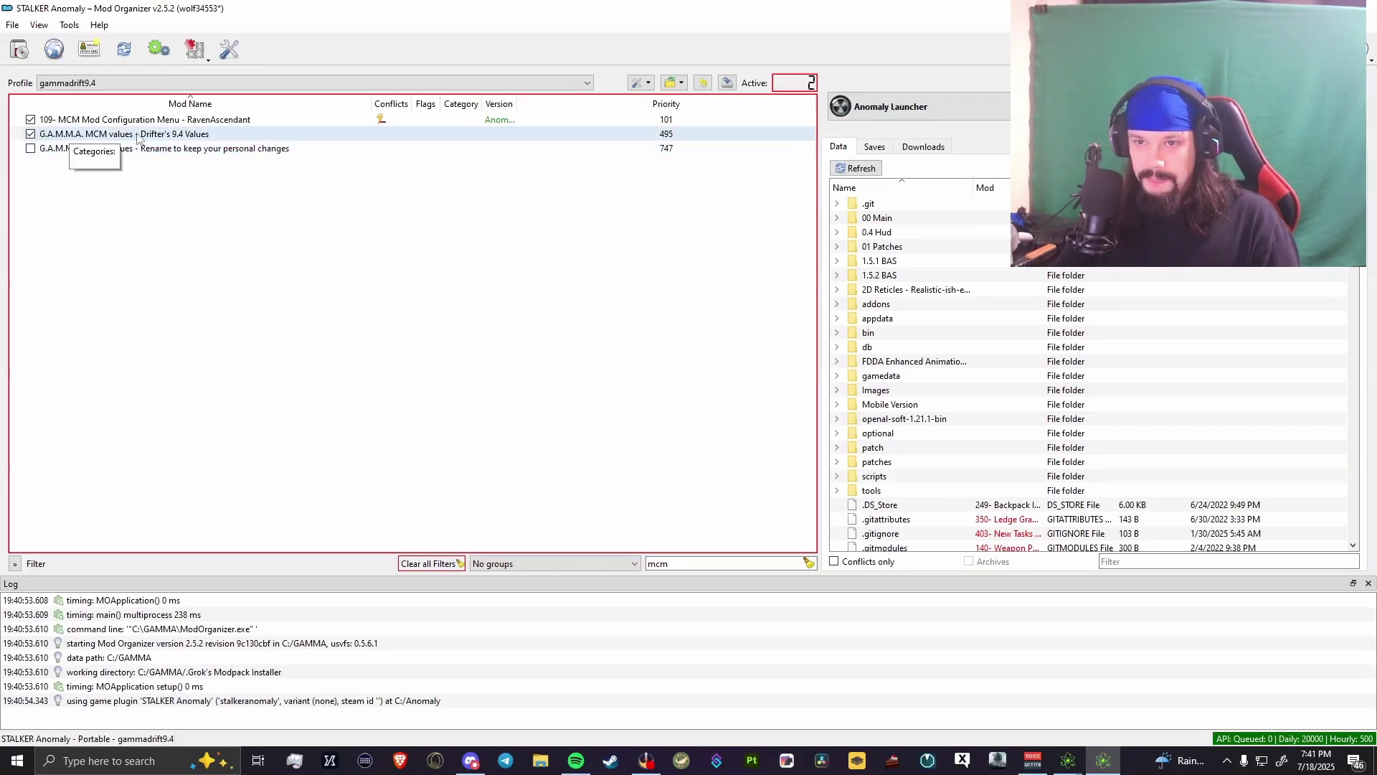
click(145, 152)
key(Delete)
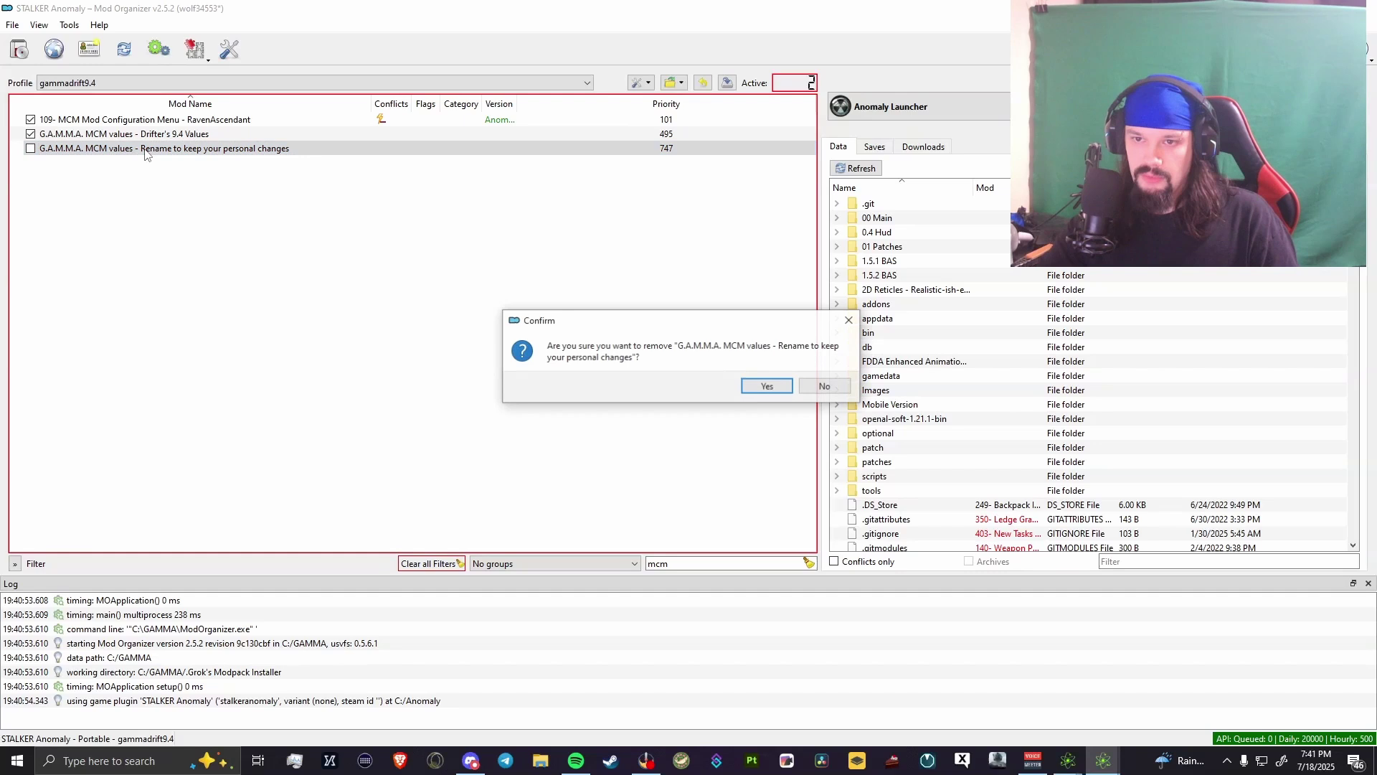
click(785, 383)
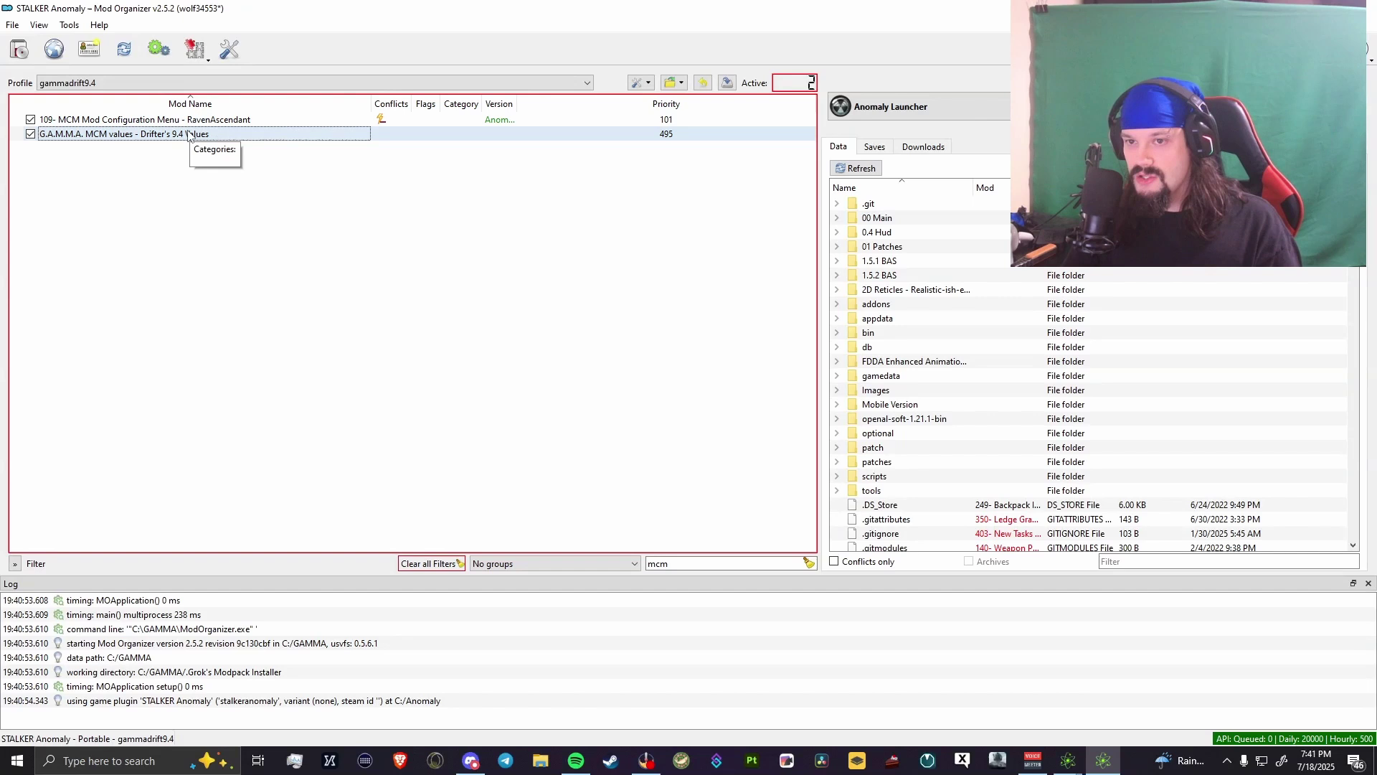
Review the existing profiles in the profile manager and select the gammadrift9.4 profile.
click(72, 26)
click(89, 44)
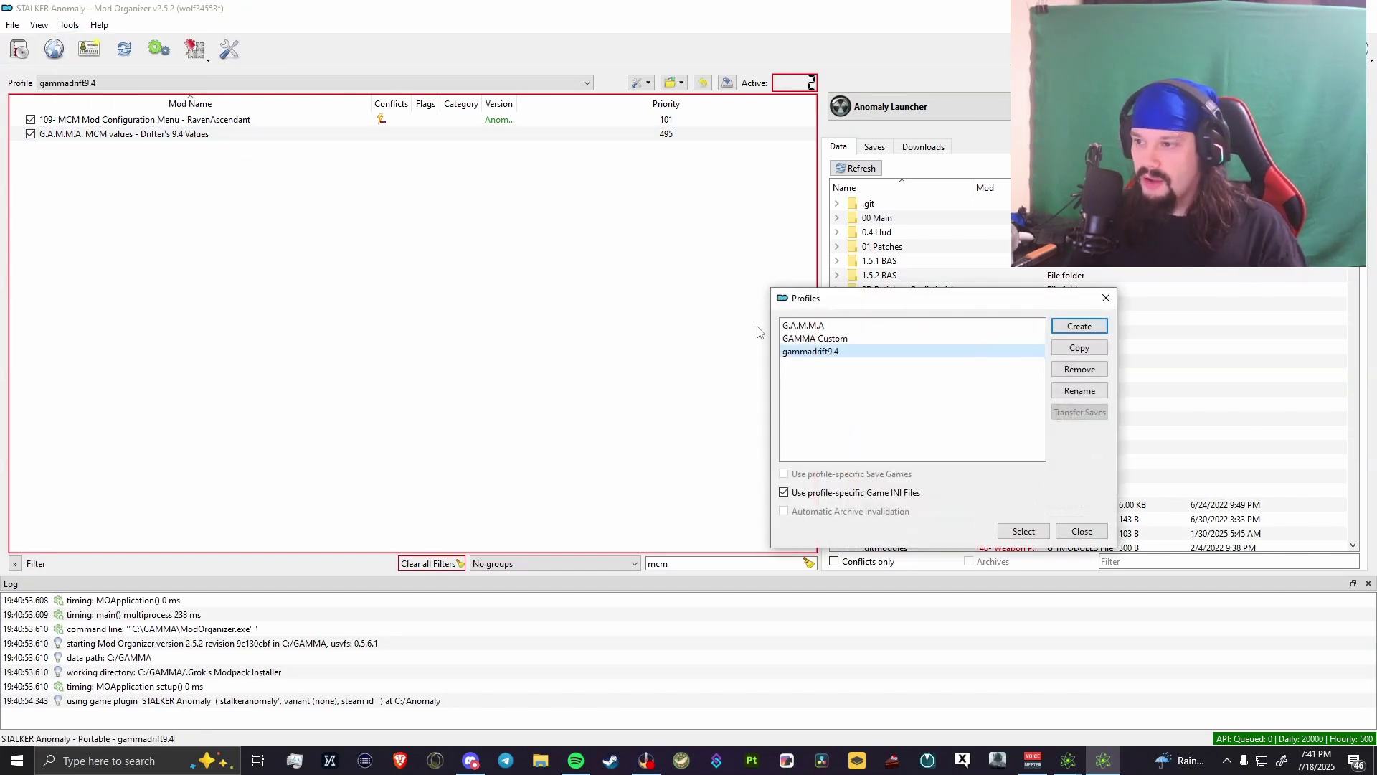
click(813, 328)
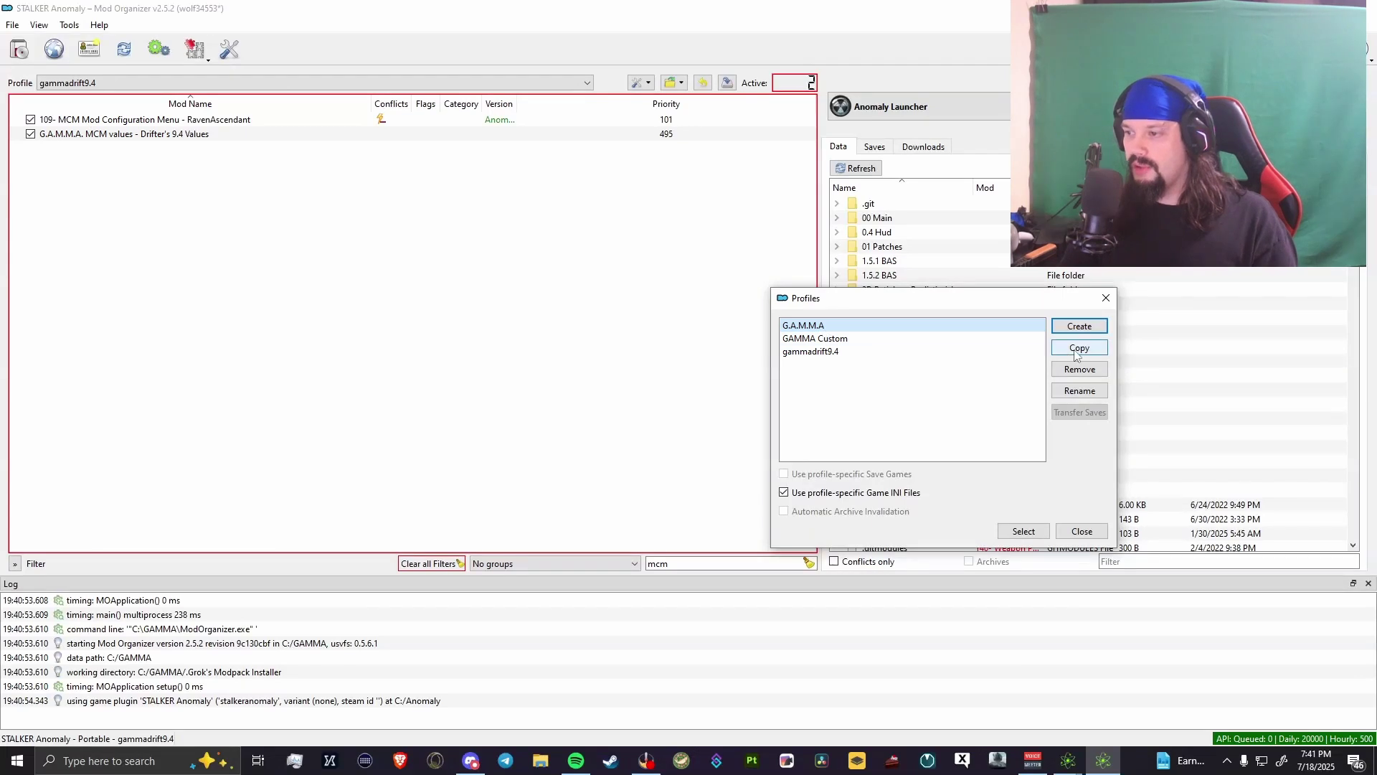
click(817, 353)
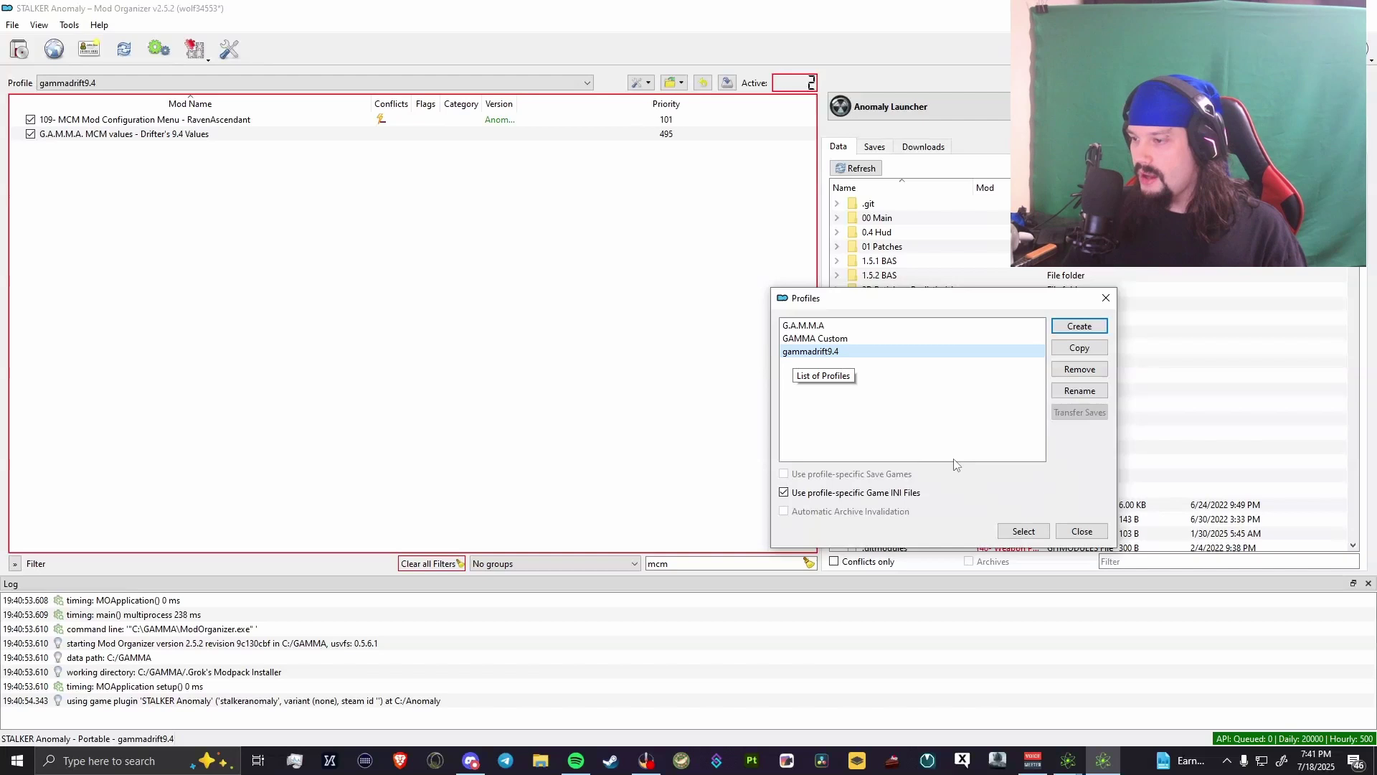
click(1018, 532)
click(94, 84)
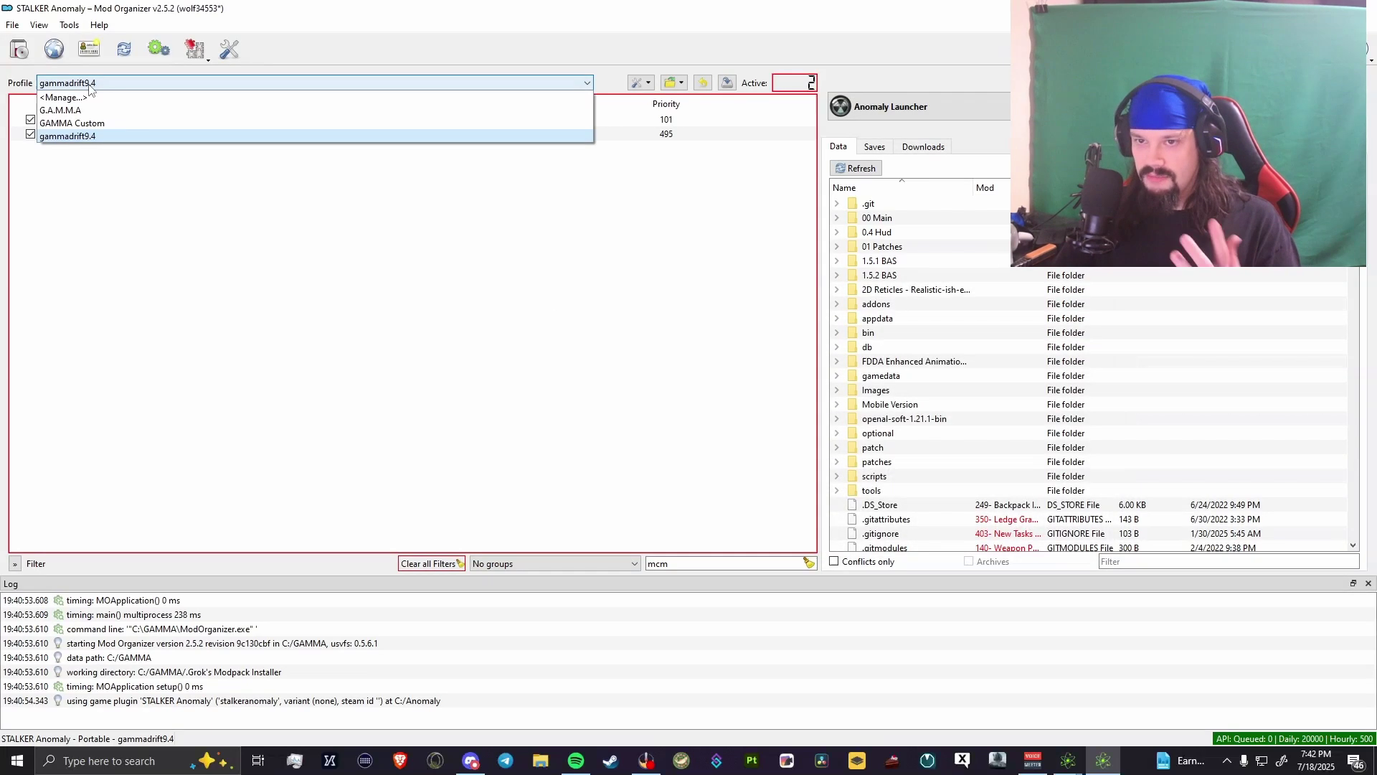
click(340, 84)
Clear the "mcm" filter from the mod list and close Mod Organizer.
click(810, 564)
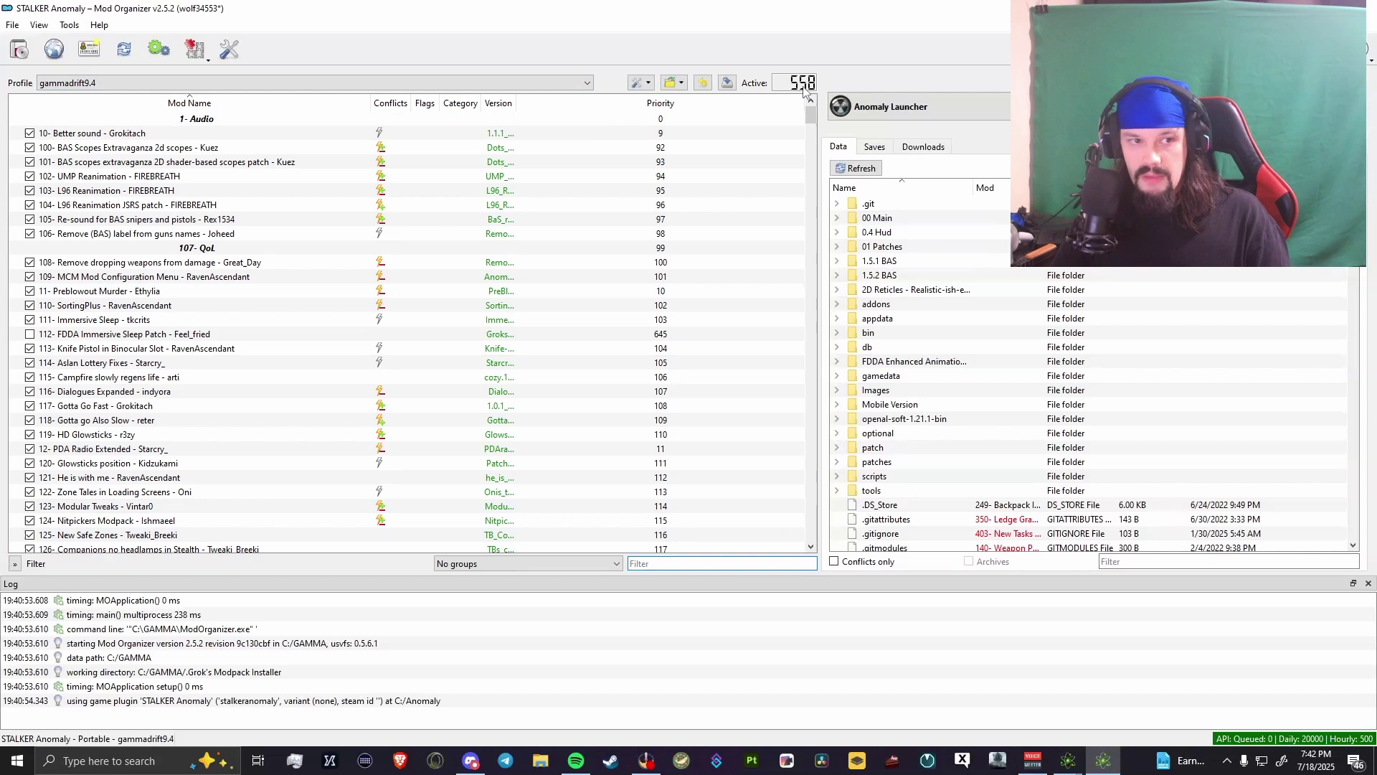
mouse_move(806, 91)
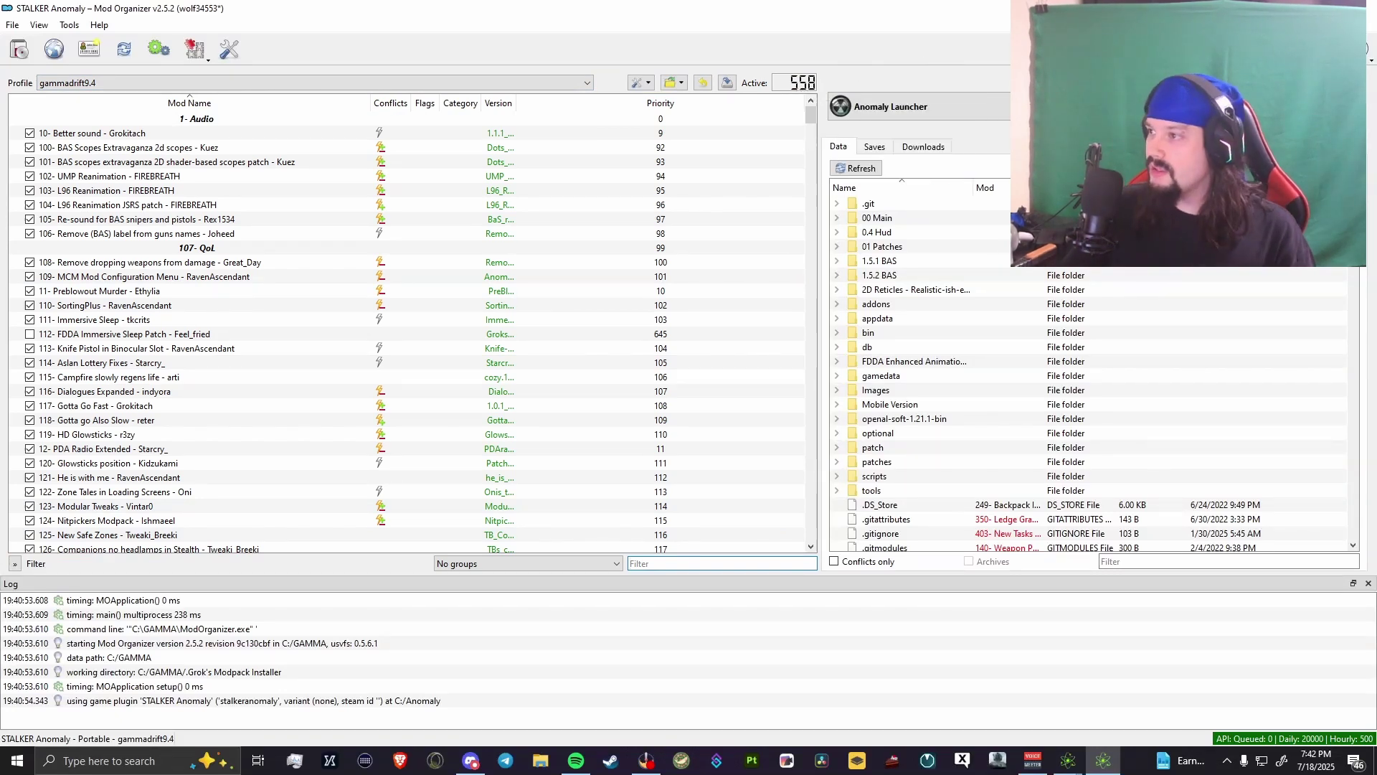
key(alt+F4)
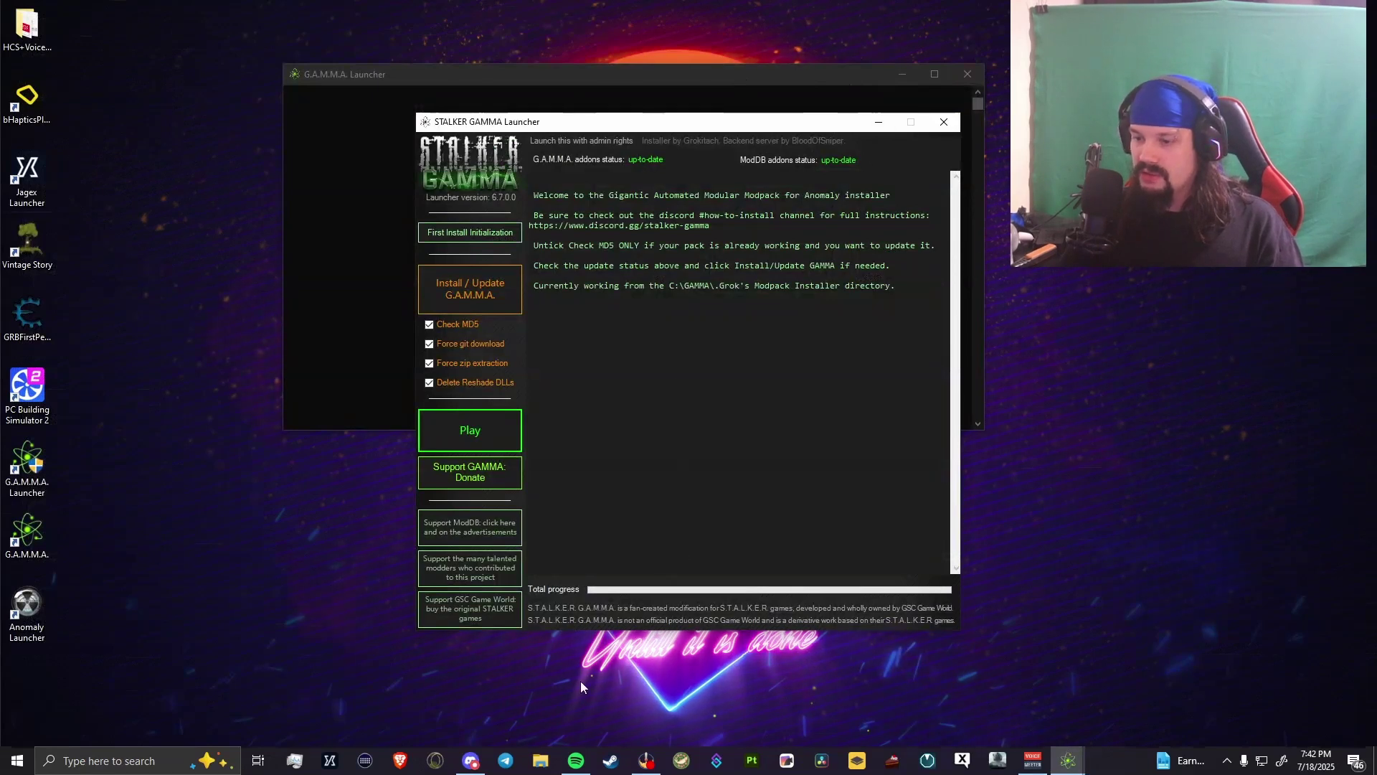
In File Explorer, move user.ltx from the Anomaly\appdata folder on drive C: to the desktop as a backup.
key(super+e)
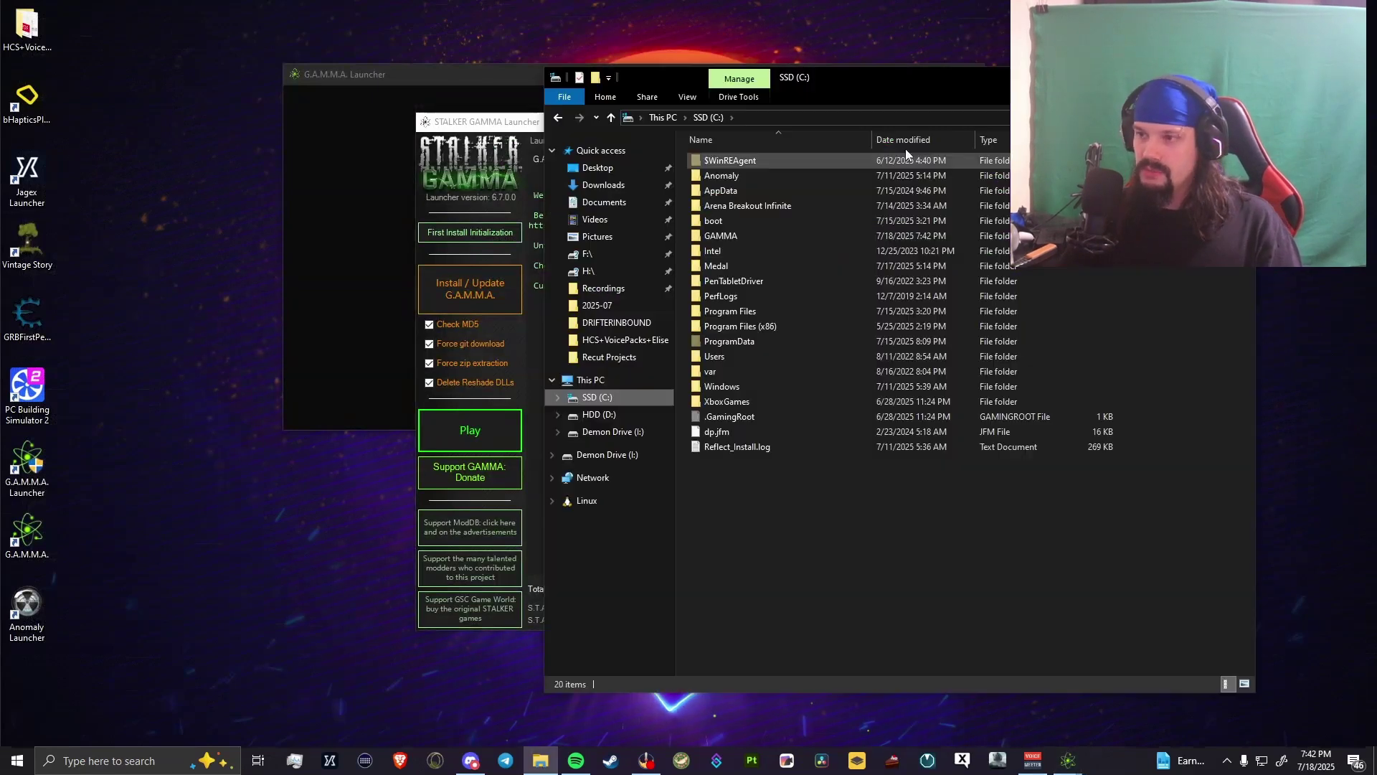
double_click(728, 176)
double_click(721, 162)
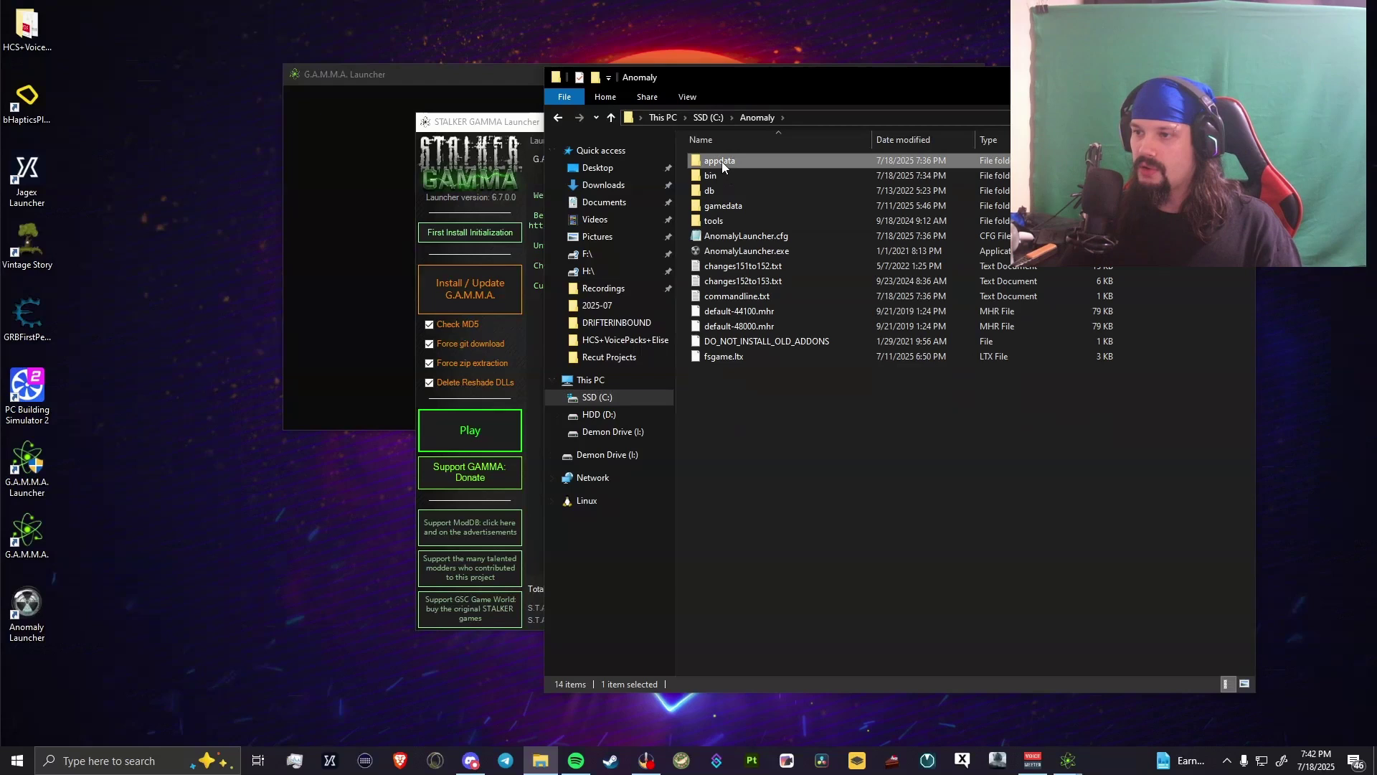
click(719, 343)
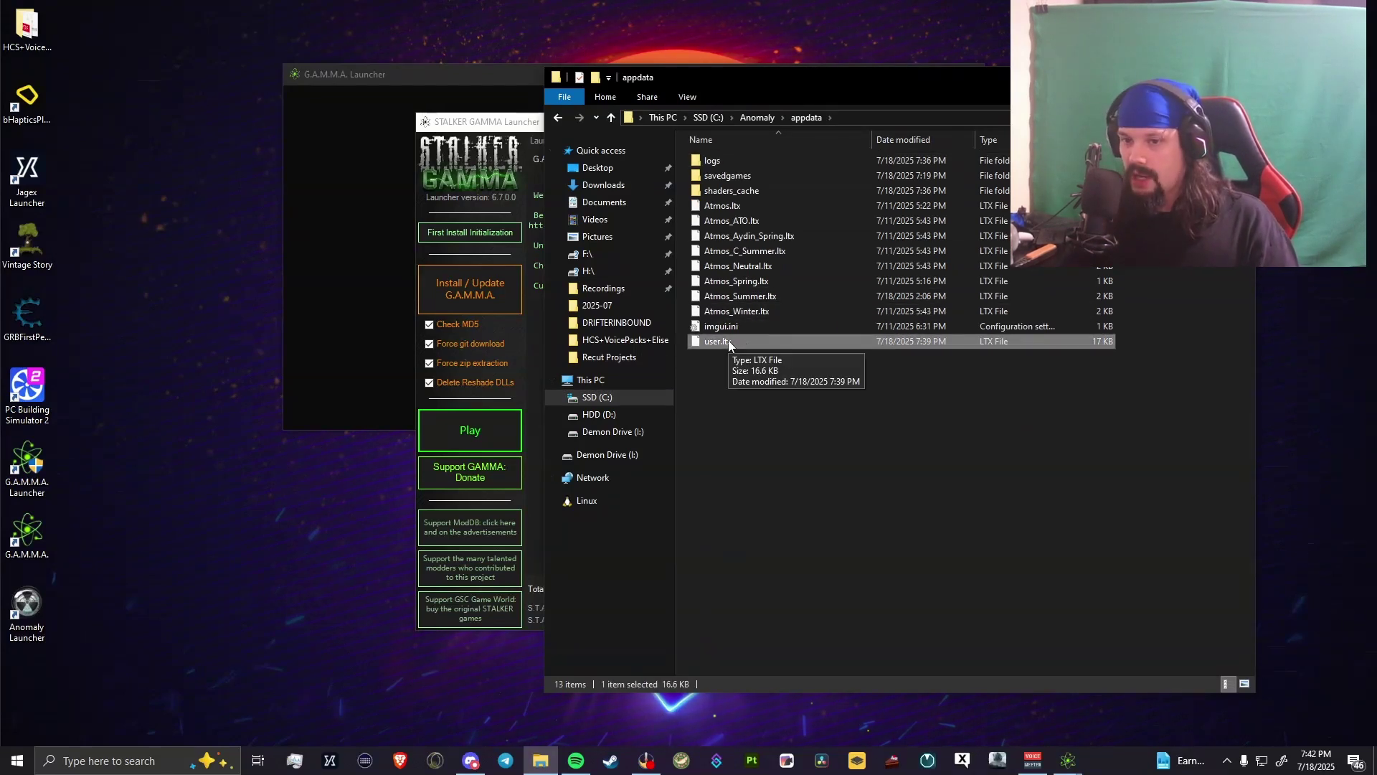
drag(729, 340, 192, 372)
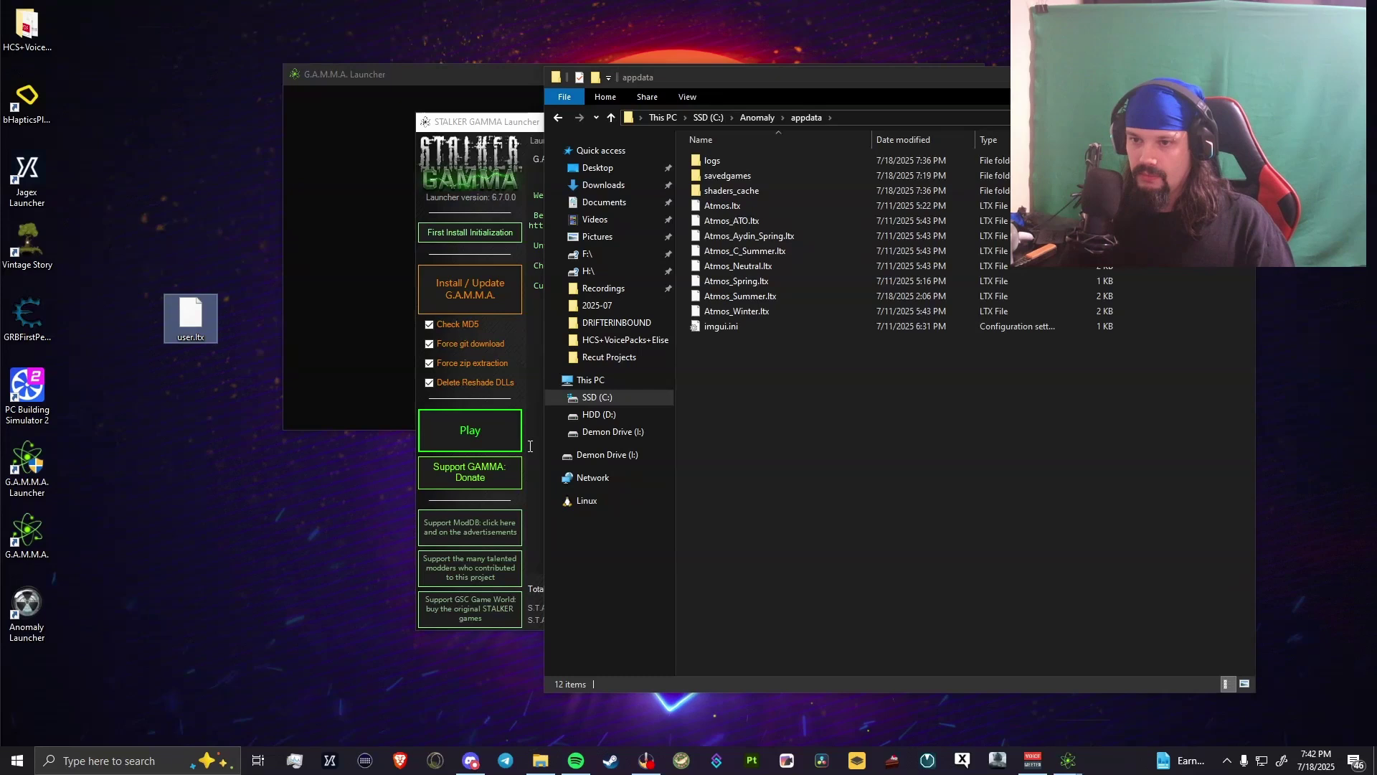
Disable Force git download and Force zip extraction in the STALKER GAMMA Launcher and run the G.A.M.M.A. install/update.
click(487, 124)
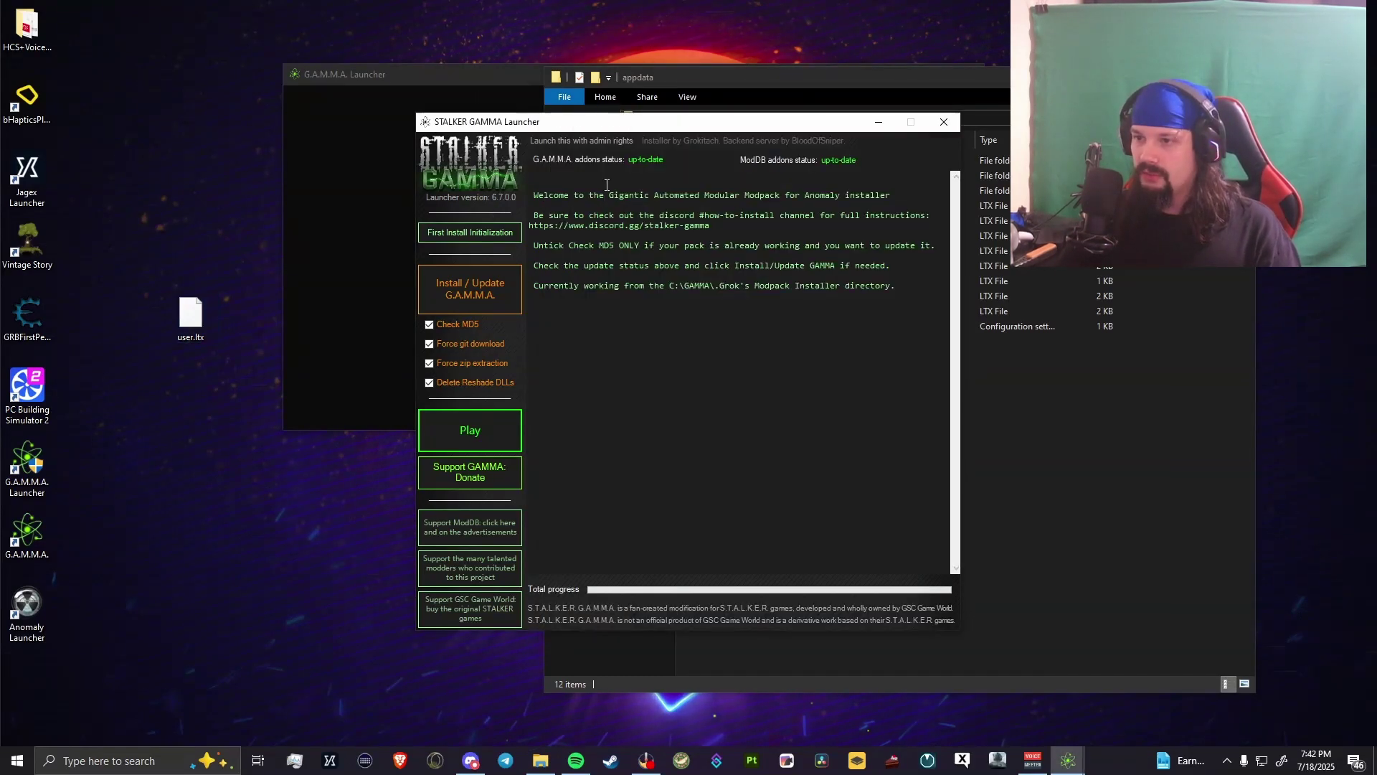
click(431, 345)
click(430, 364)
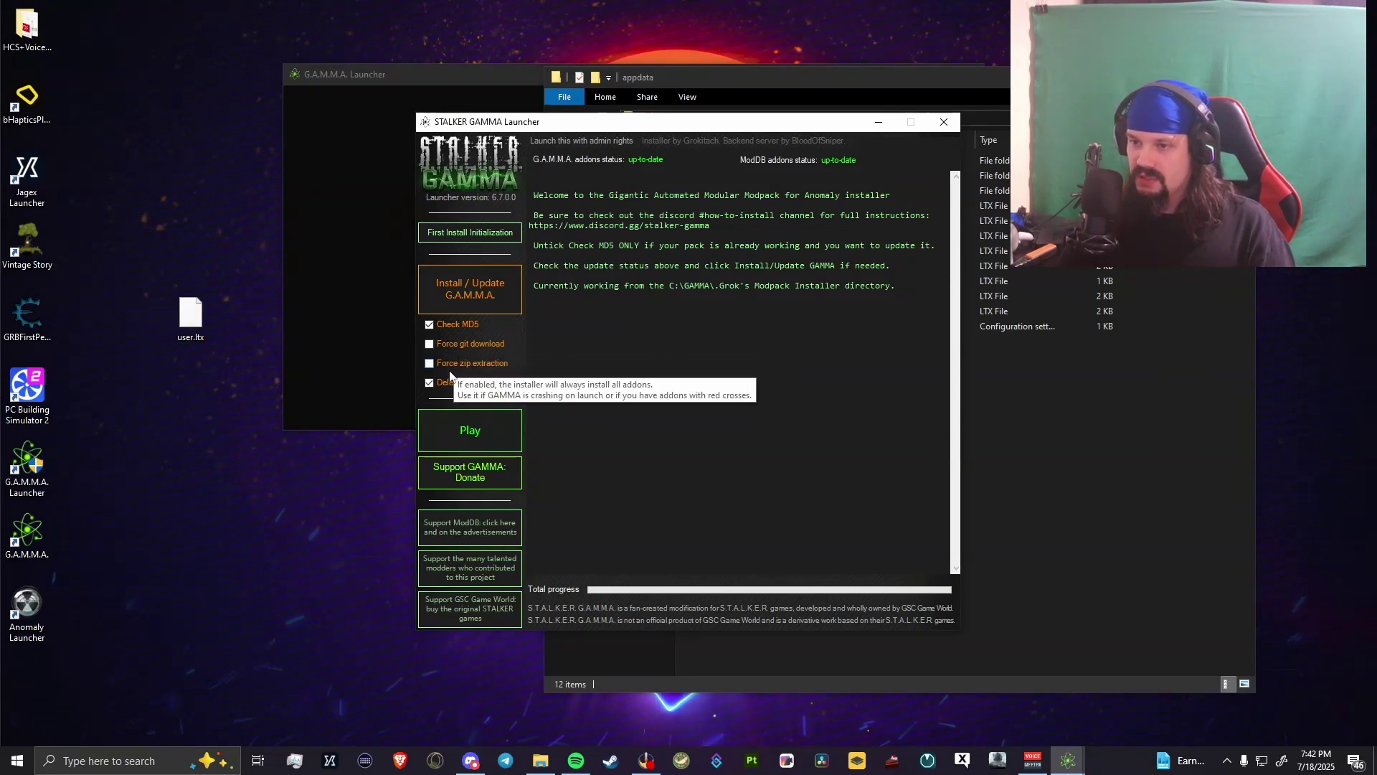
click(484, 291)
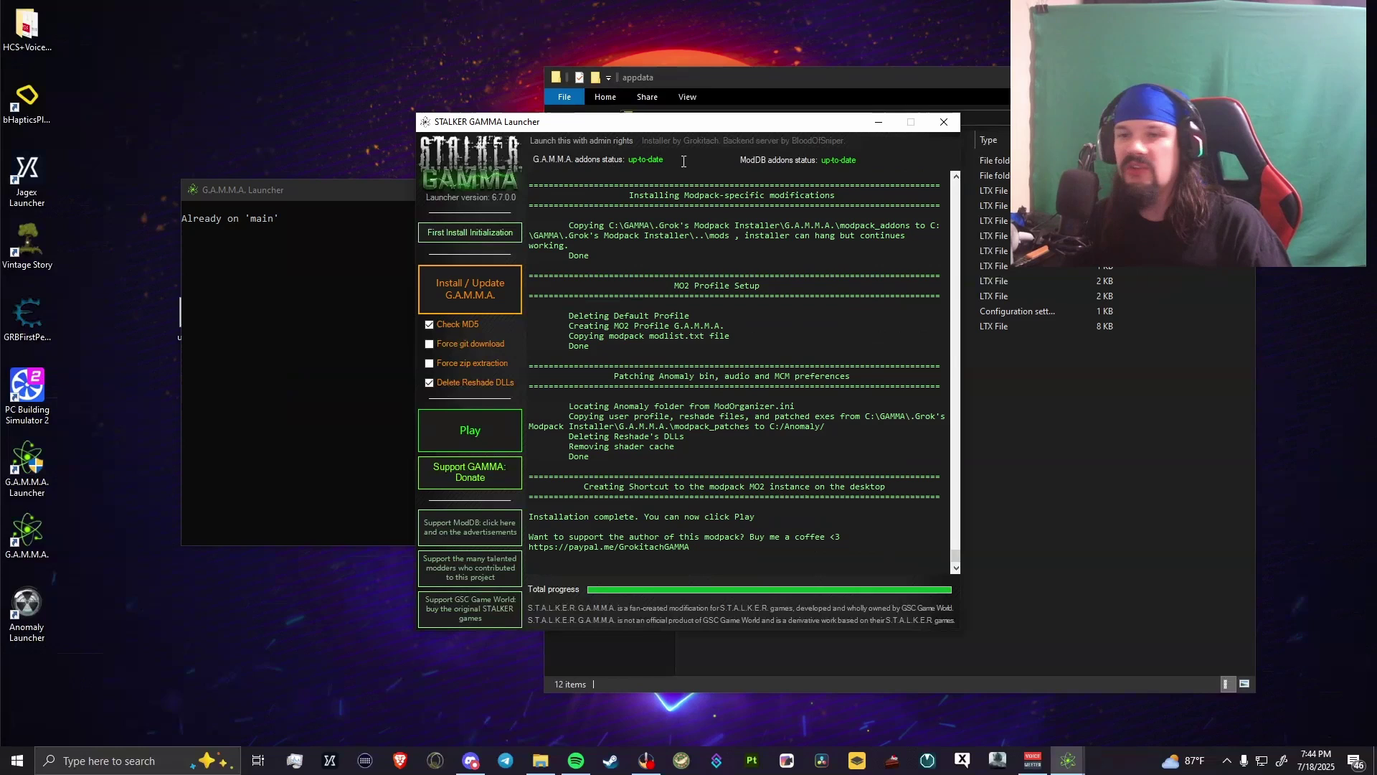
Move user.ltx from the desktop back into the Anomaly appdata folder, replacing the existing file.
drag(827, 129, 491, 142)
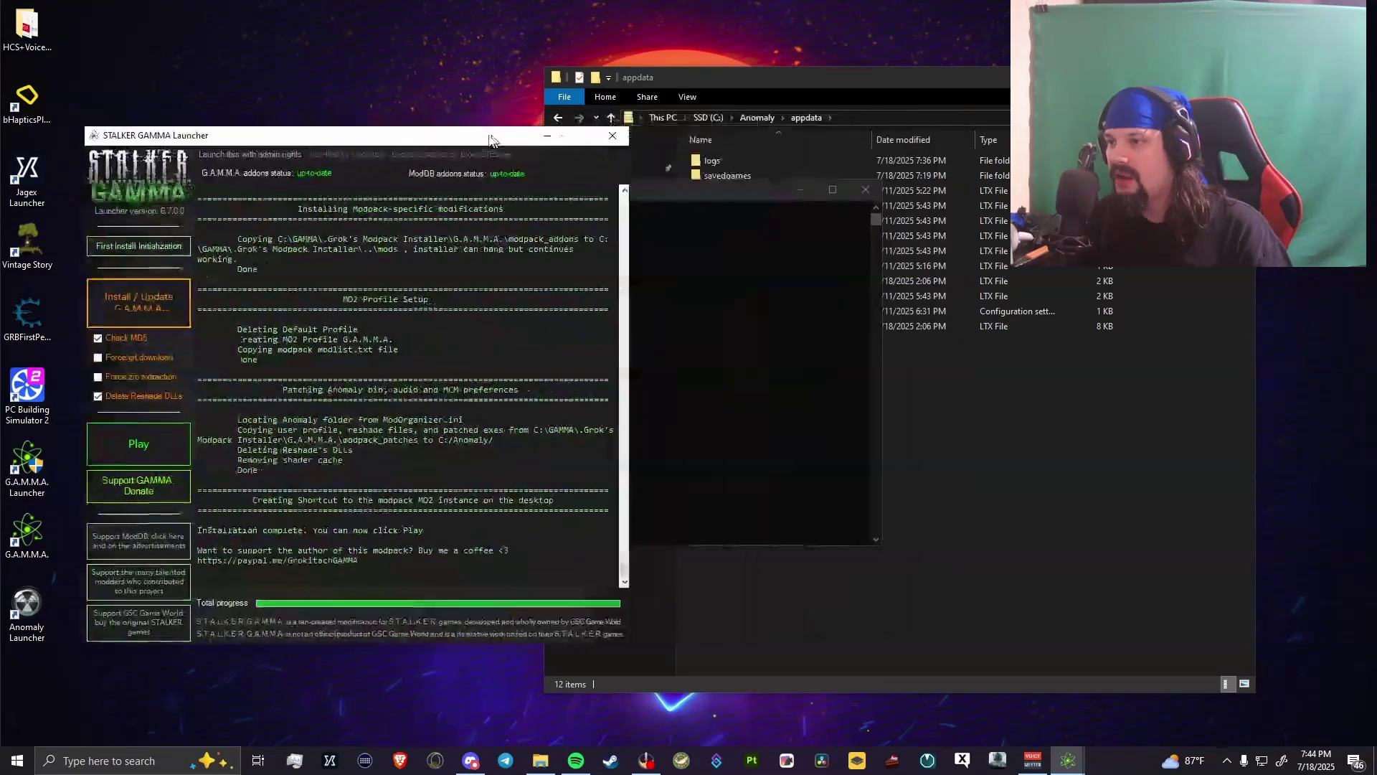
click(992, 367)
drag(729, 329, 1014, 397)
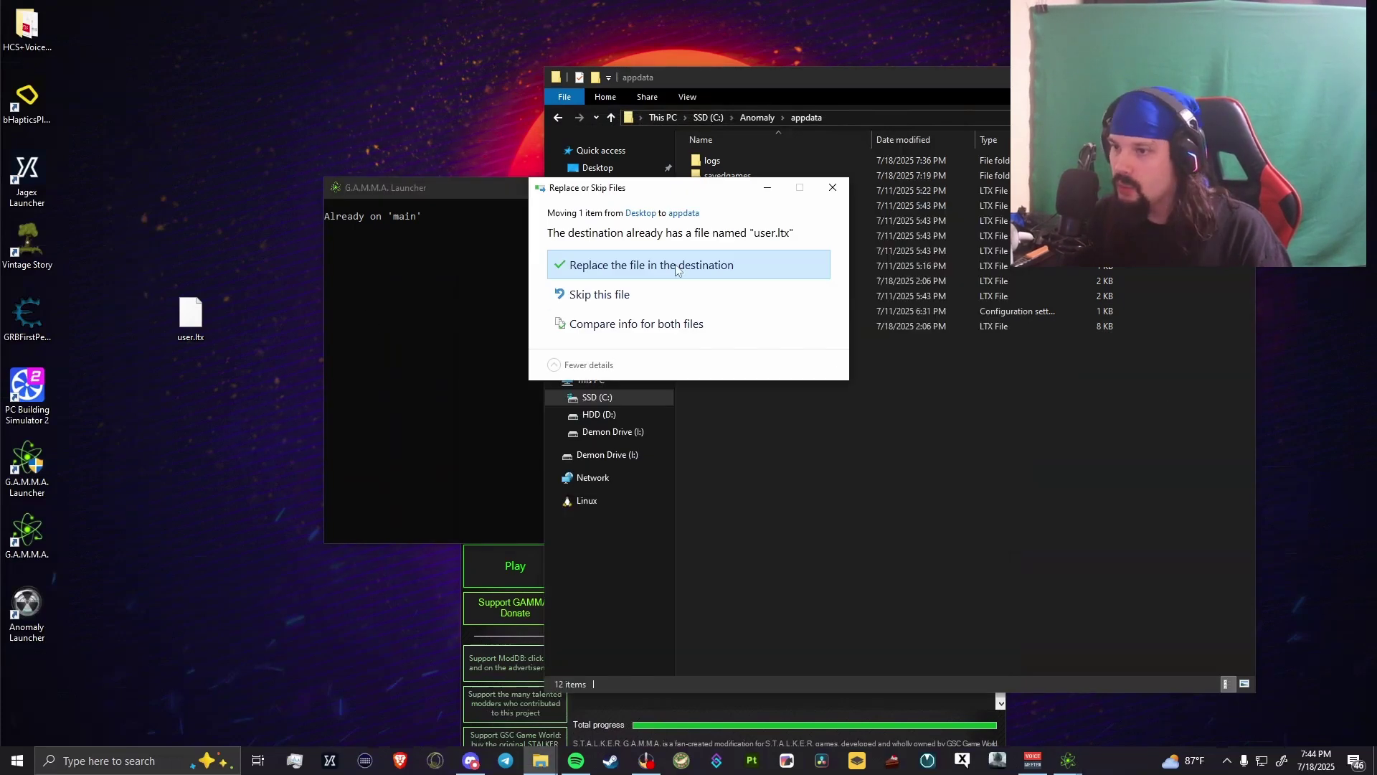
click(675, 264)
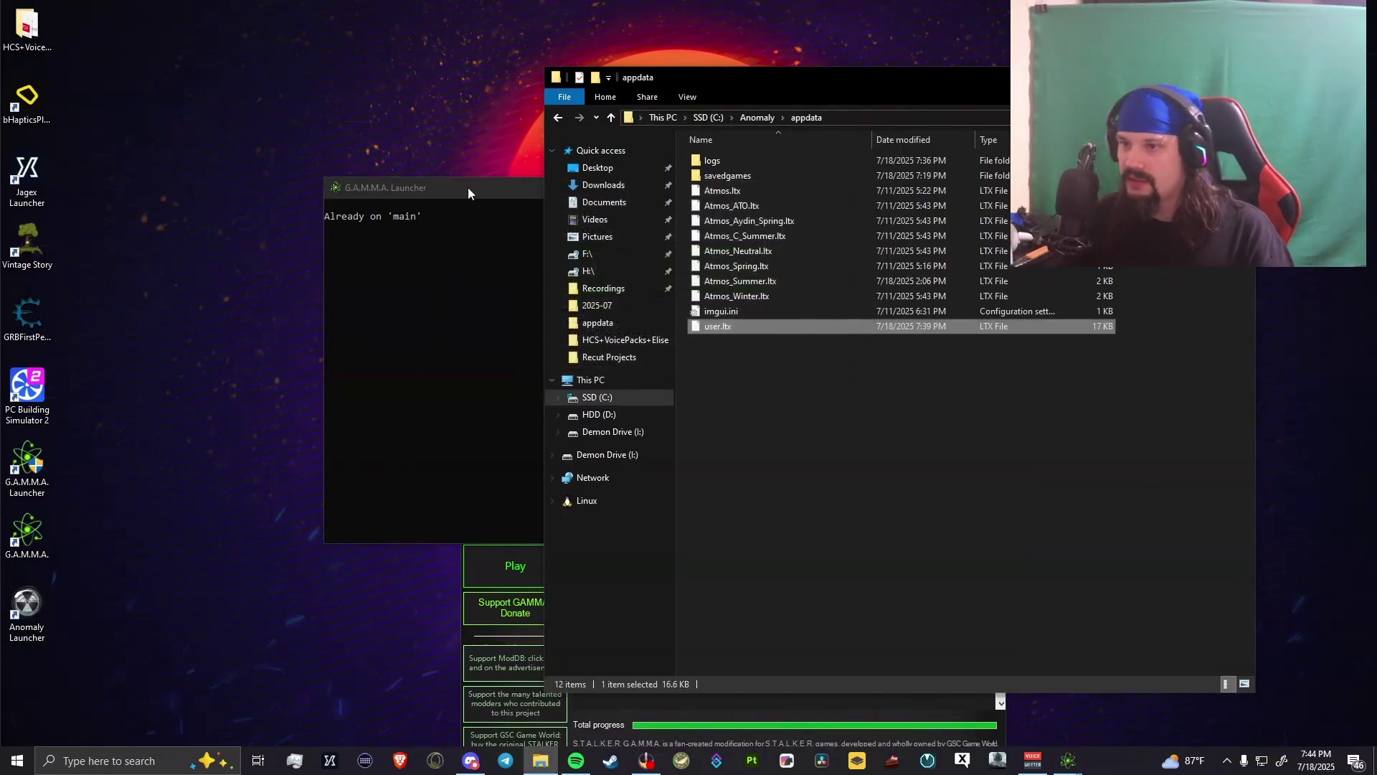
Launch Mod Organizer again from the STALKER GAMMA Launcher and switch to the G.A.M.M.A profile.
click(703, 703)
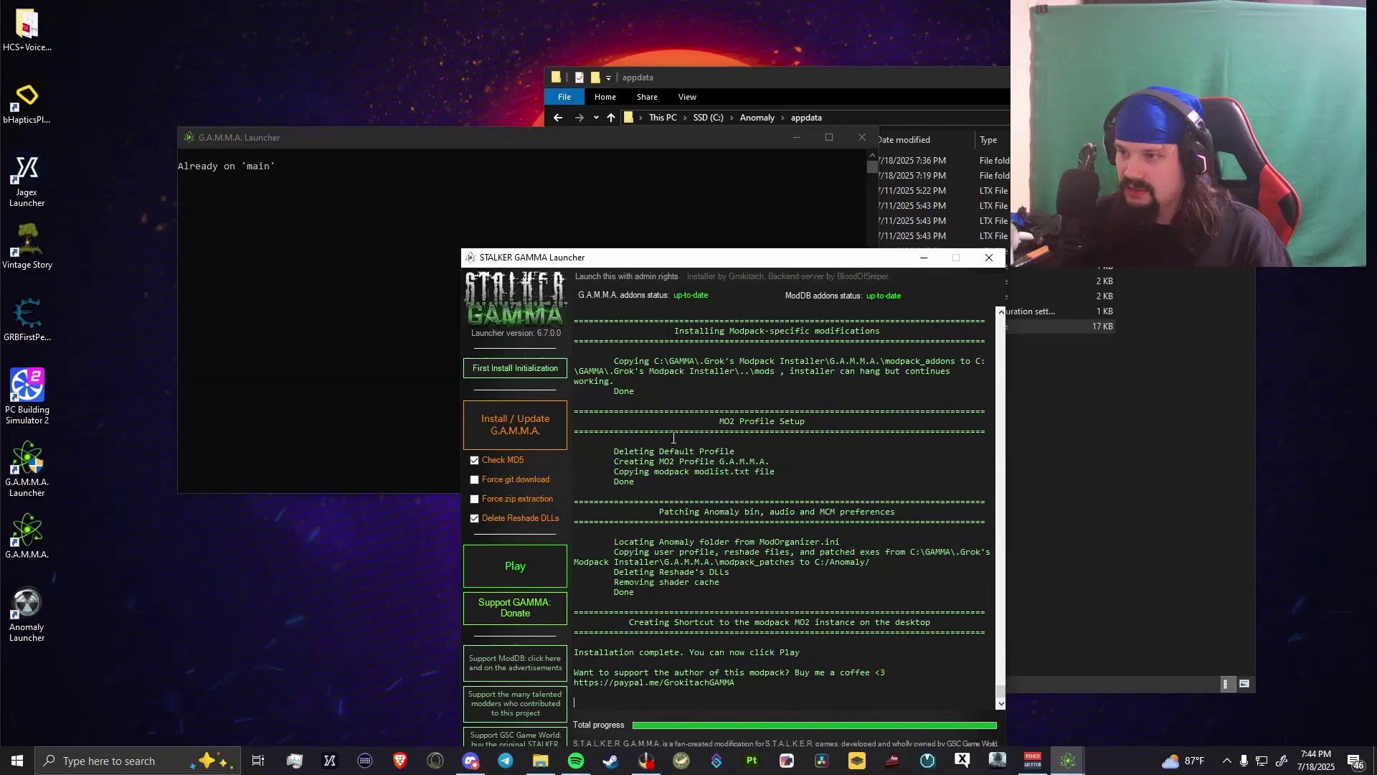
drag(689, 266, 506, 93)
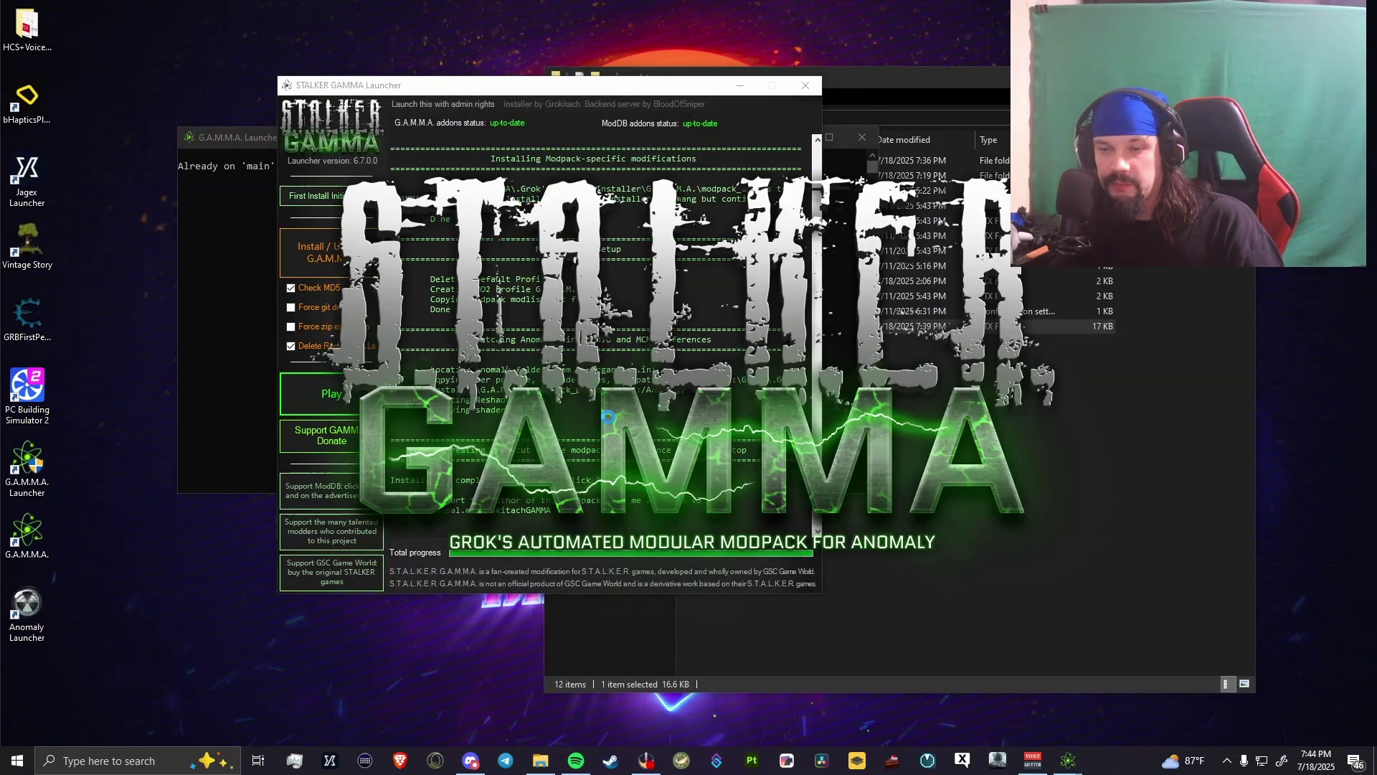
key(alt+Down)
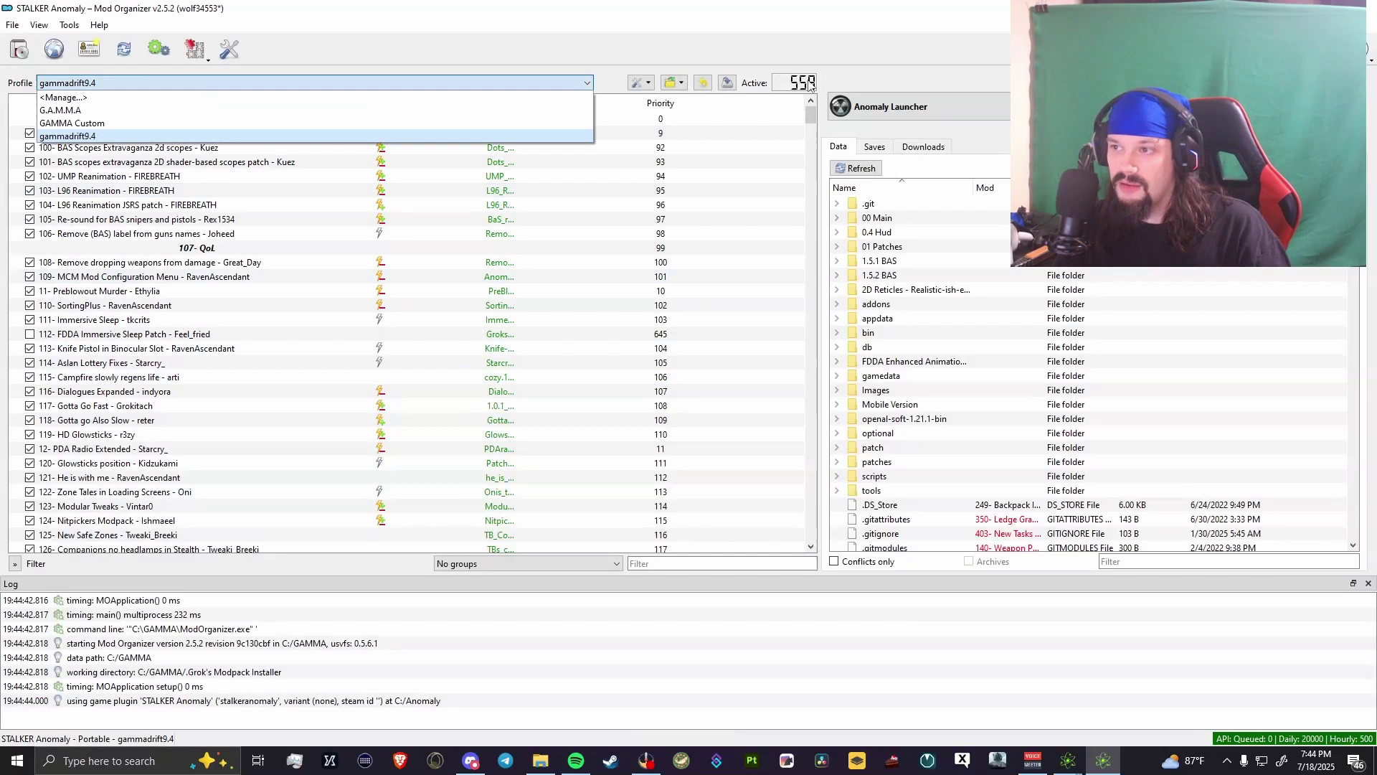
key(Up)
key(Up)
key(Up)
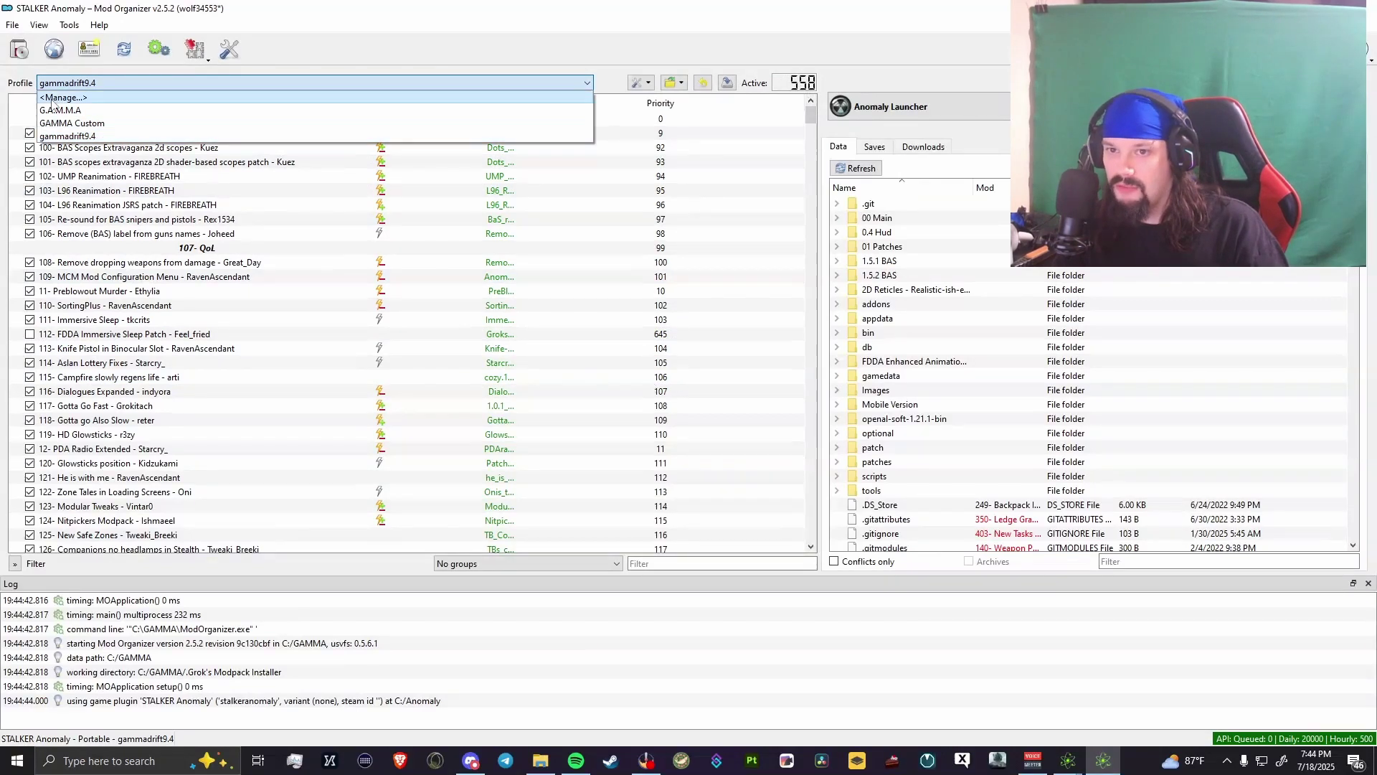
key(Escape)
key(Up)
key(Up)
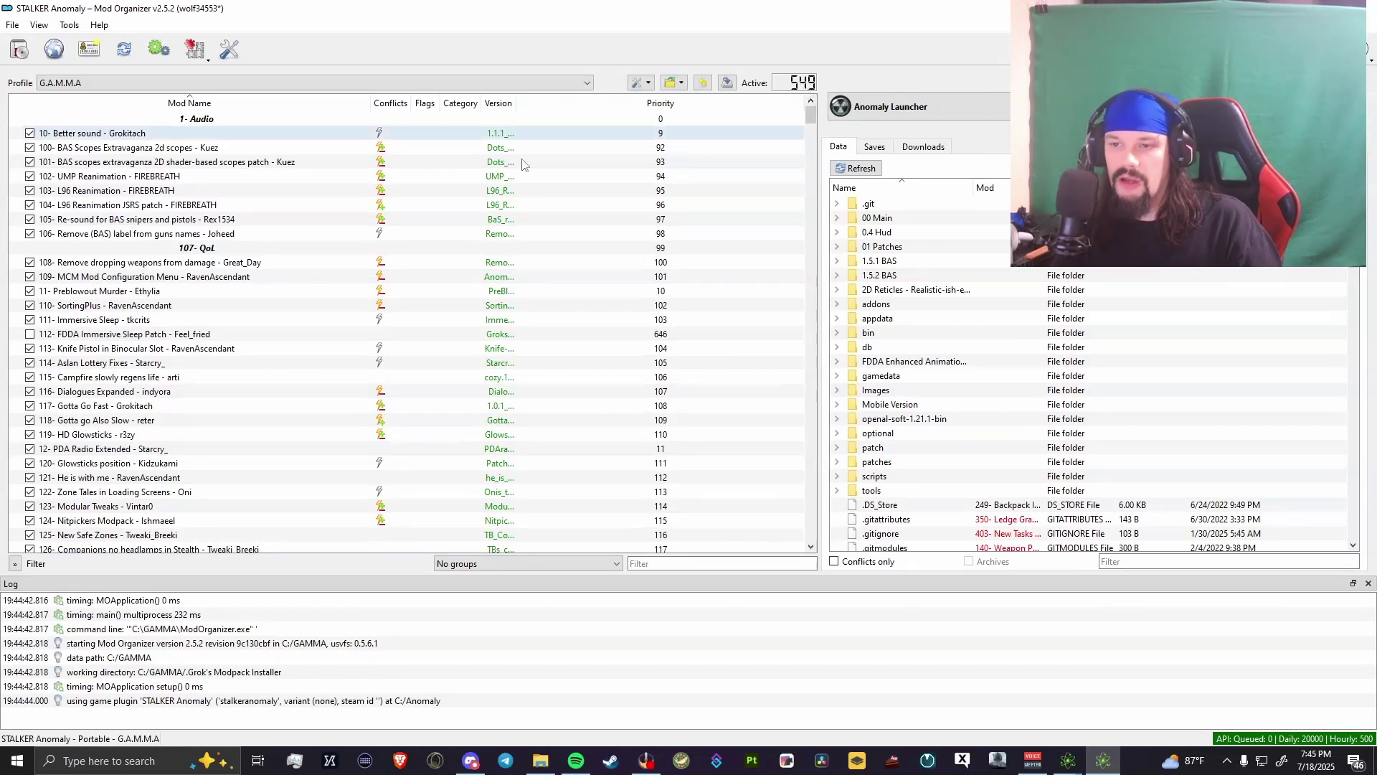
Look through the G.A.M.M.A profile's mod list and switch the profile back to gammadrift9.4 to compare its mods.
scroll(669, 249, down, 20)
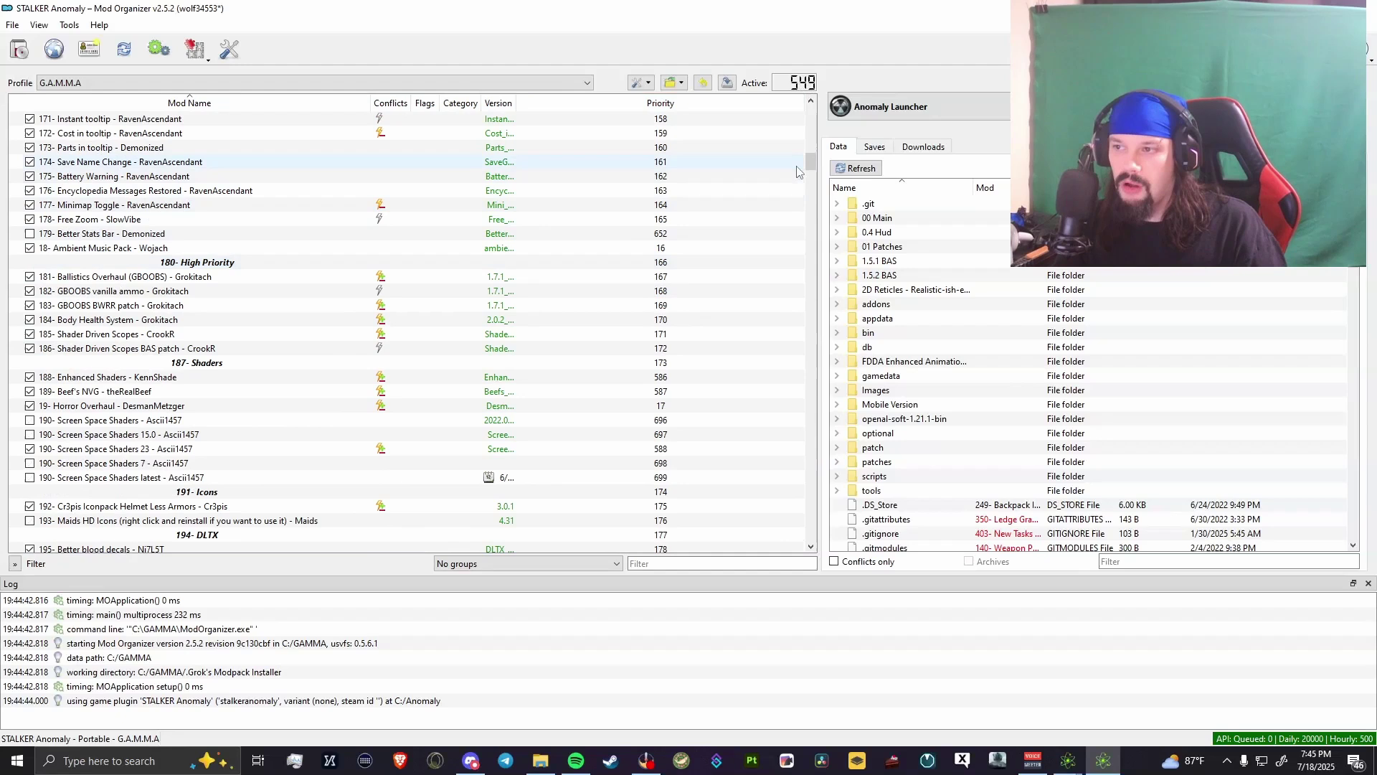
scroll(359, 215, down, 20)
click(136, 85)
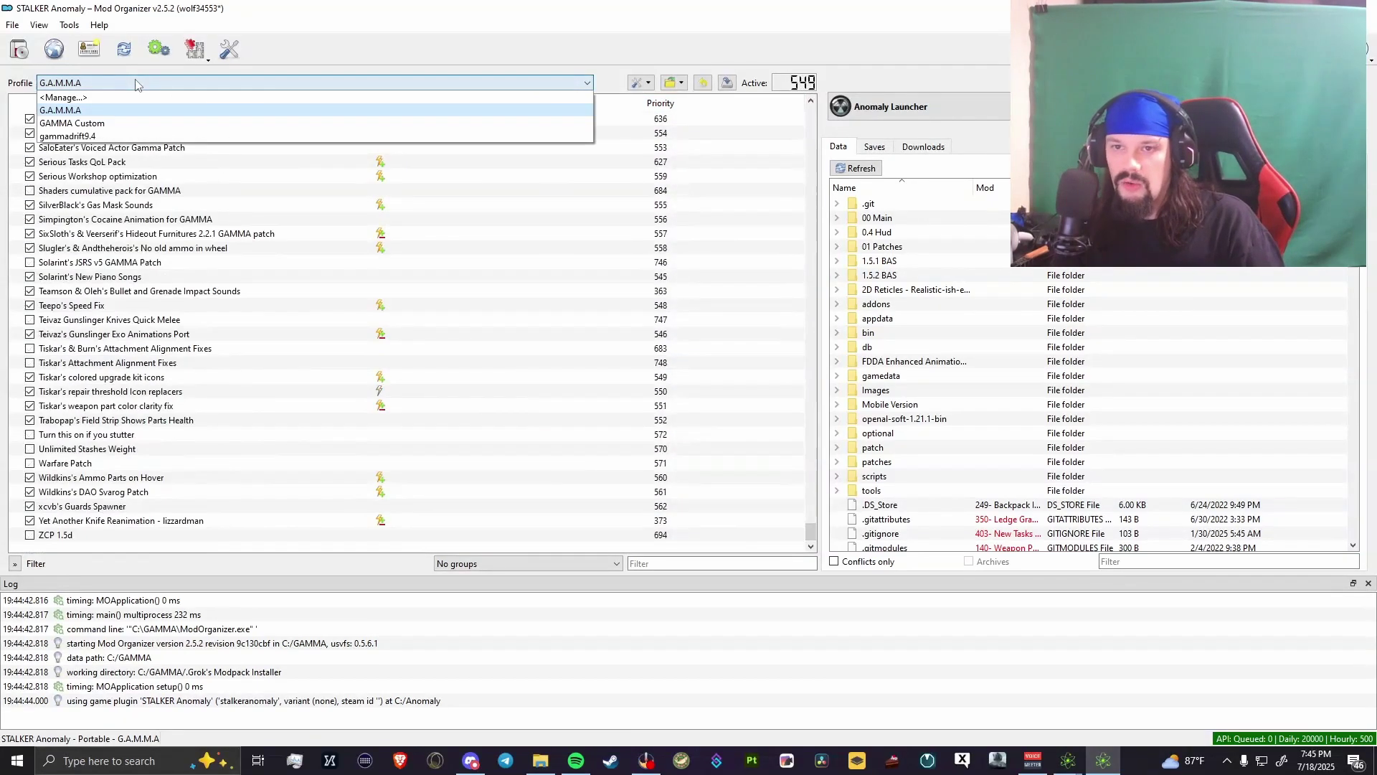
click(87, 138)
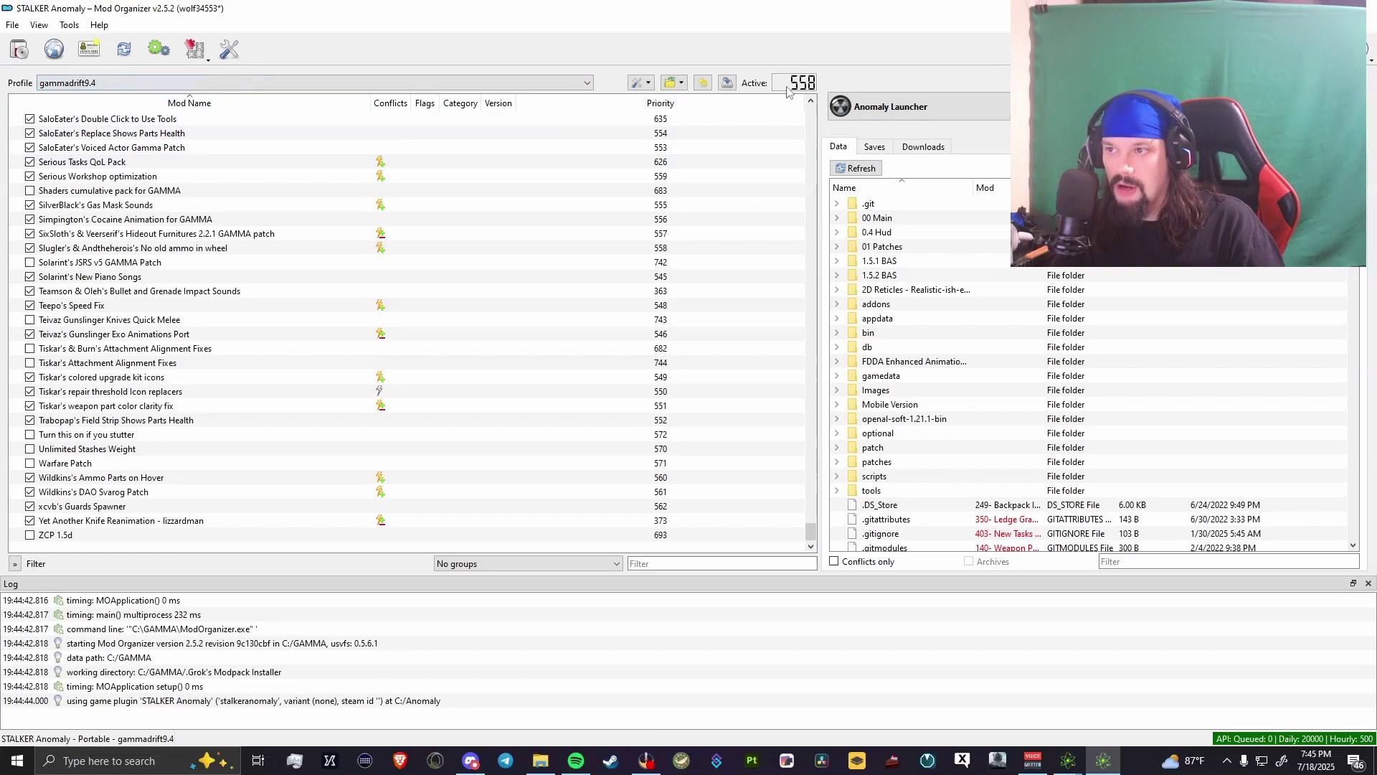
scroll(66, 207, up, 20)
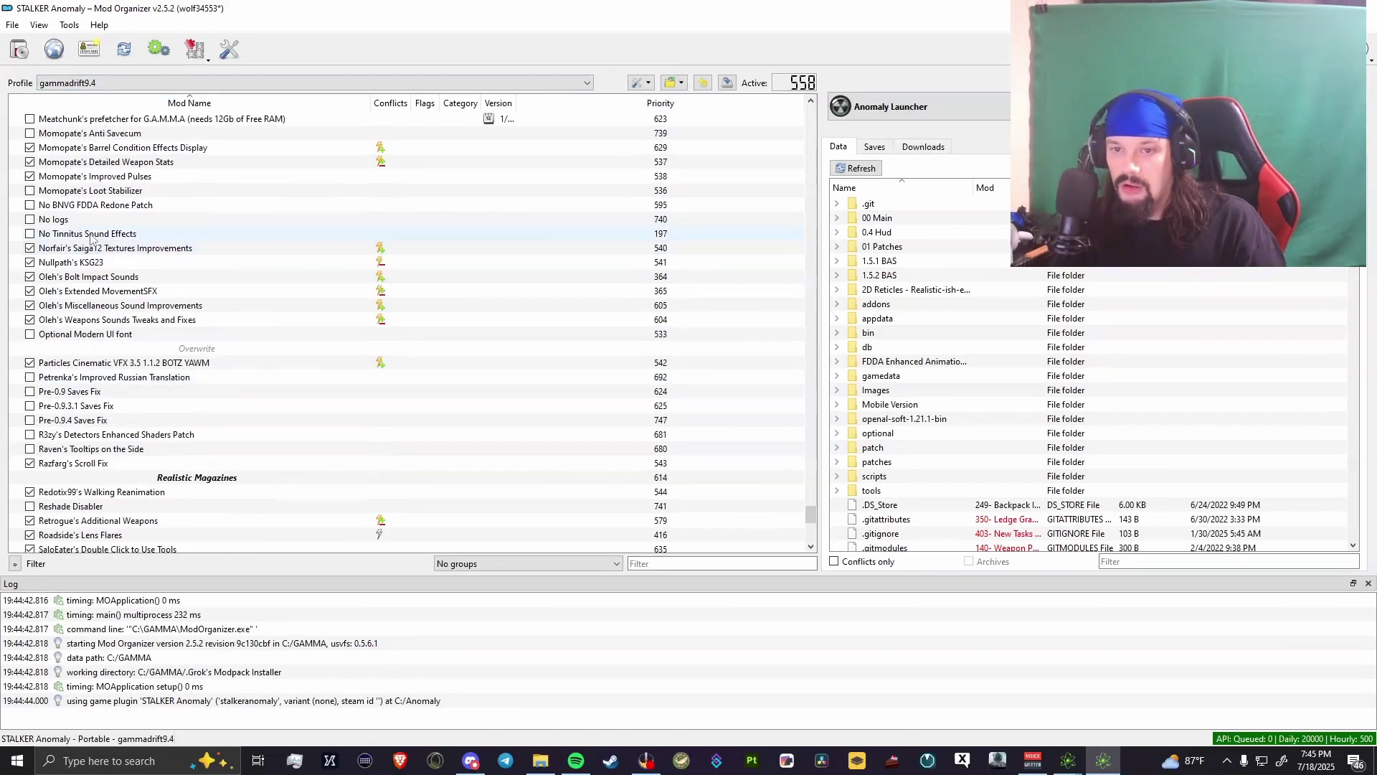
scroll(65, 208, down, 20)
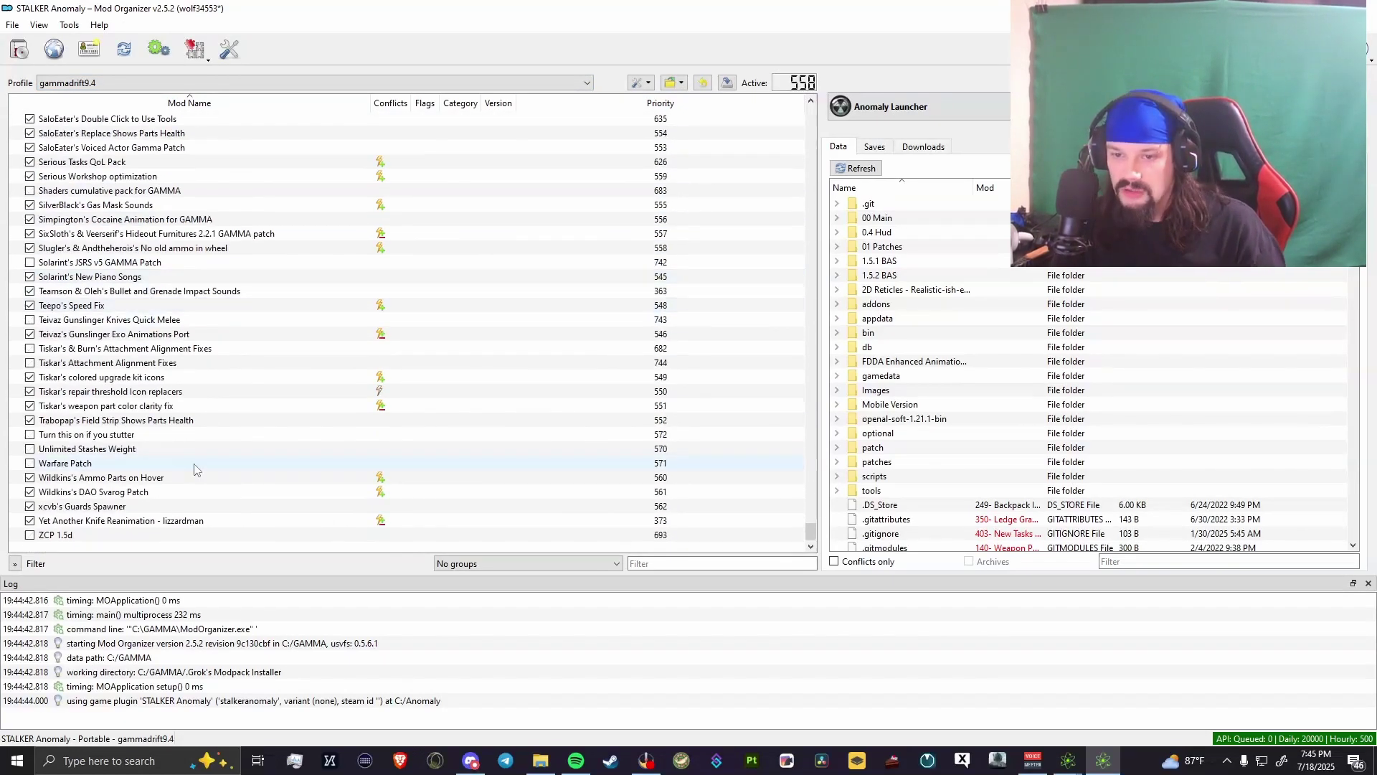
Filter the gammadrift9.4 mod list by "mcm".
click(653, 562)
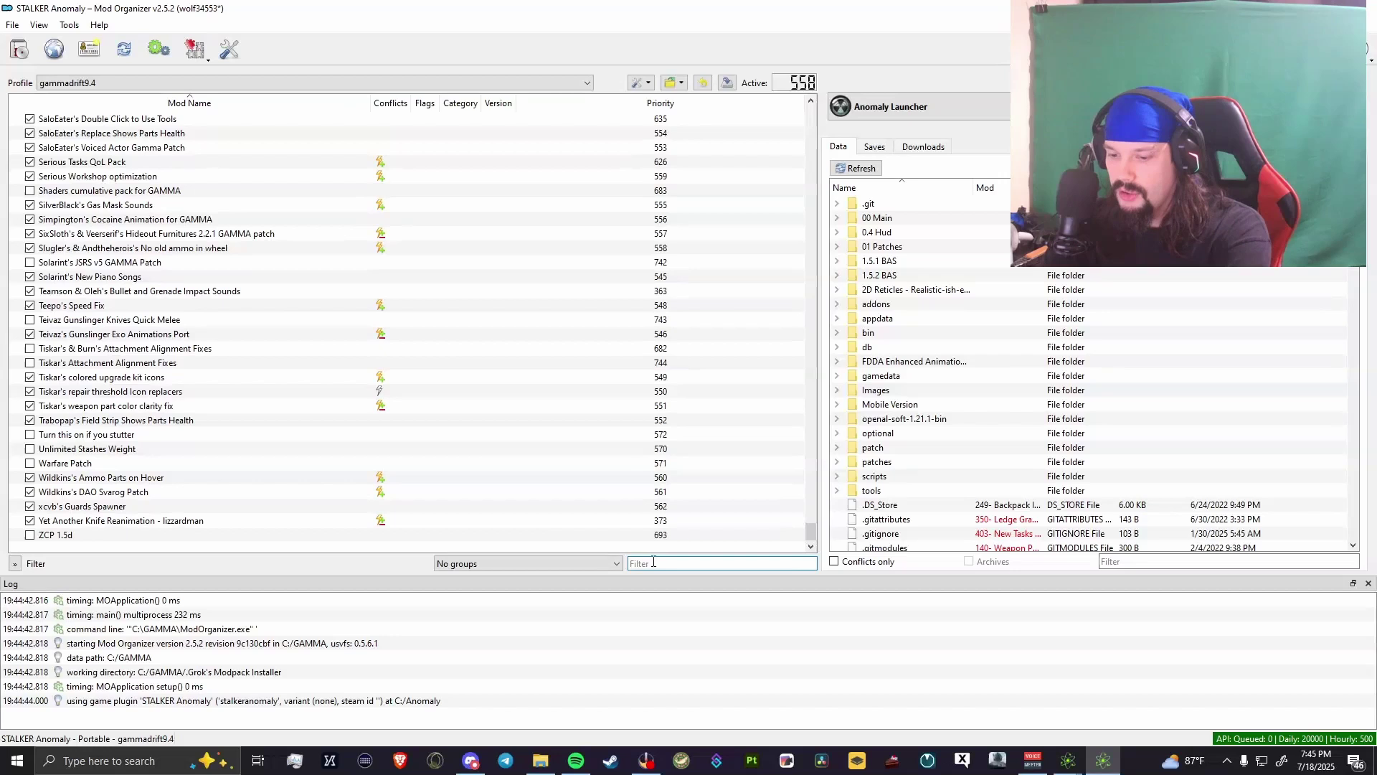
text(mcm)
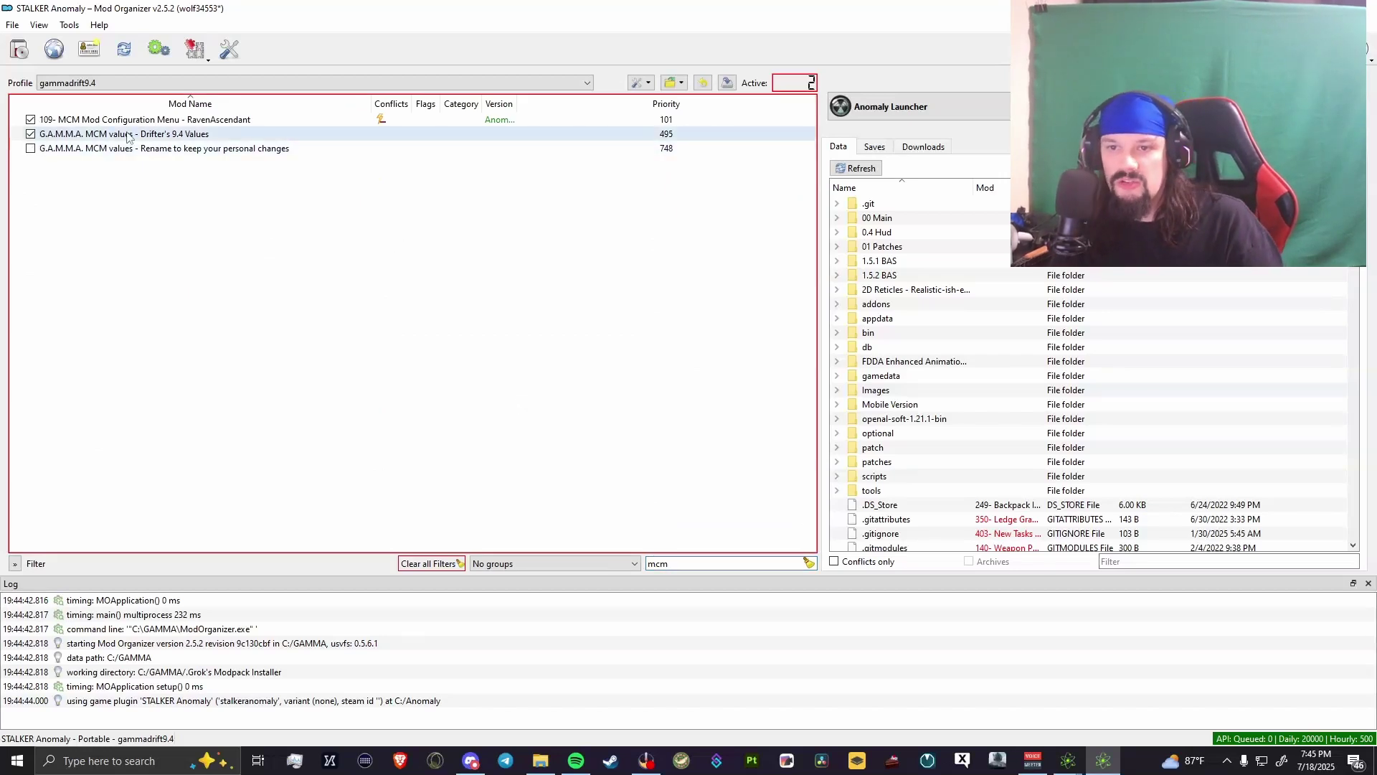